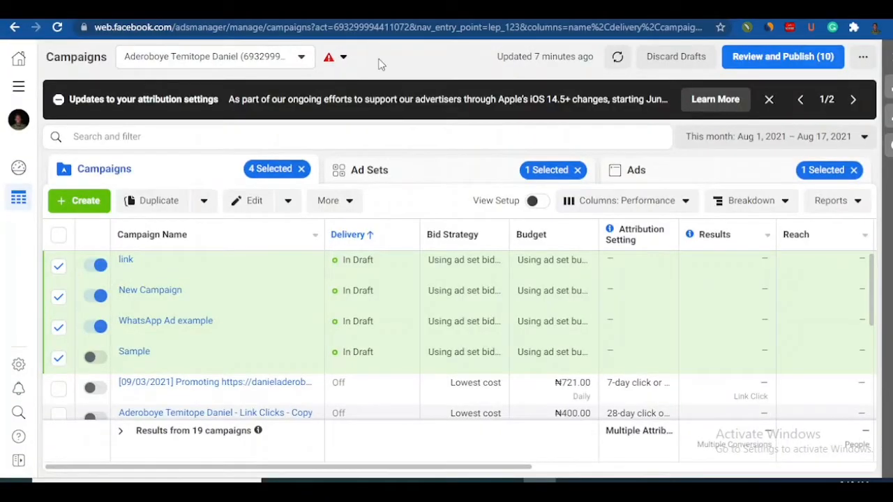
# Step: Create a new campaign with the Conversions objective
pyautogui.click(81, 203)
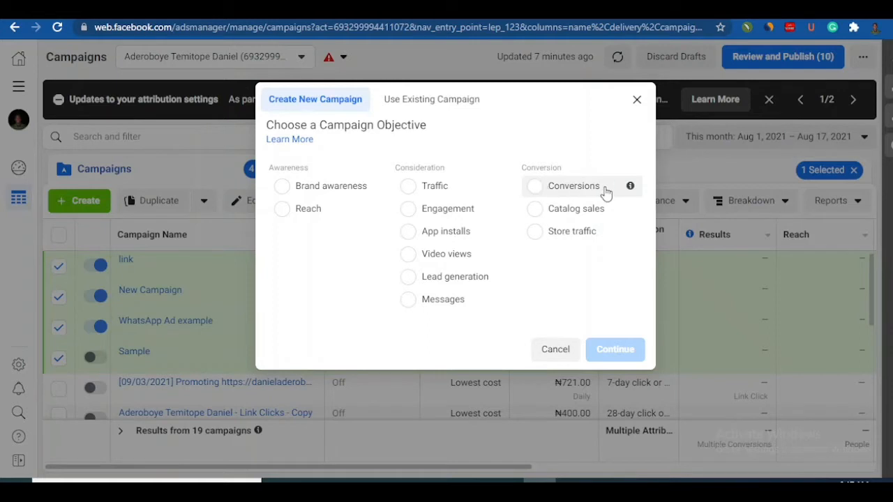
pyautogui.moveTo(630, 190)
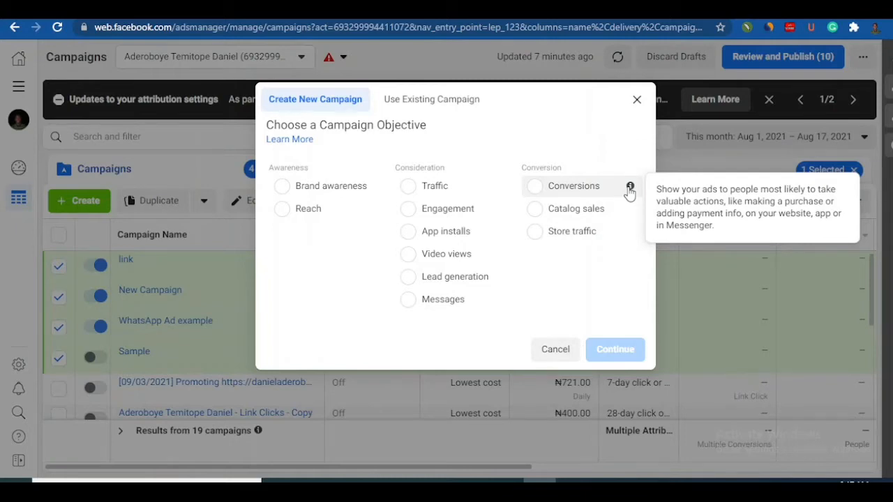
pyautogui.click(540, 190)
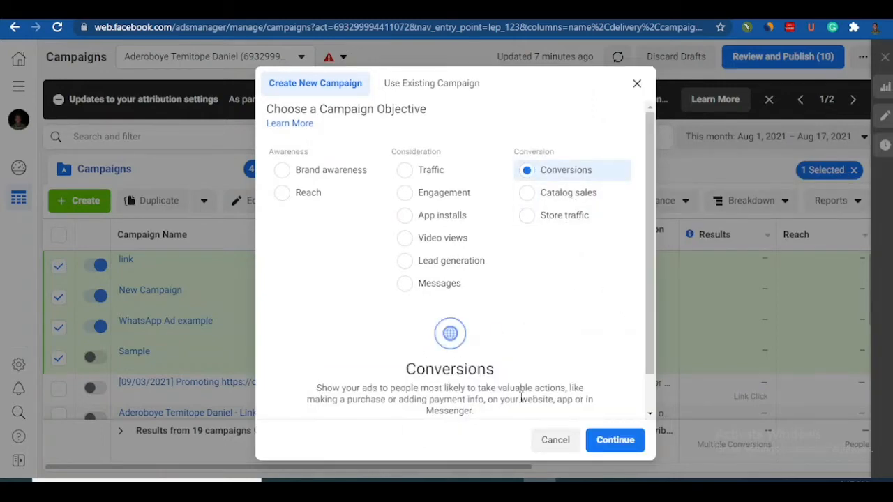
pyautogui.click(600, 450)
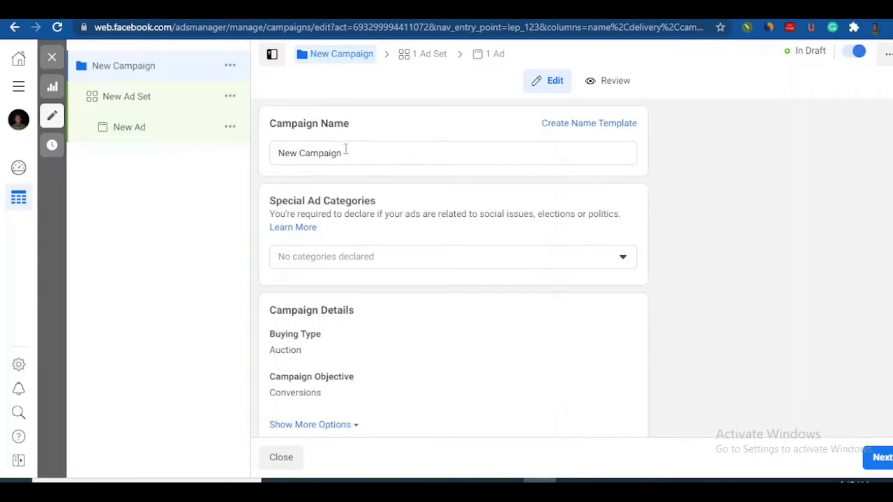
# Step: Name the campaign Target Ads
pyautogui.moveTo(343, 155); pyautogui.dragTo(278, 154)
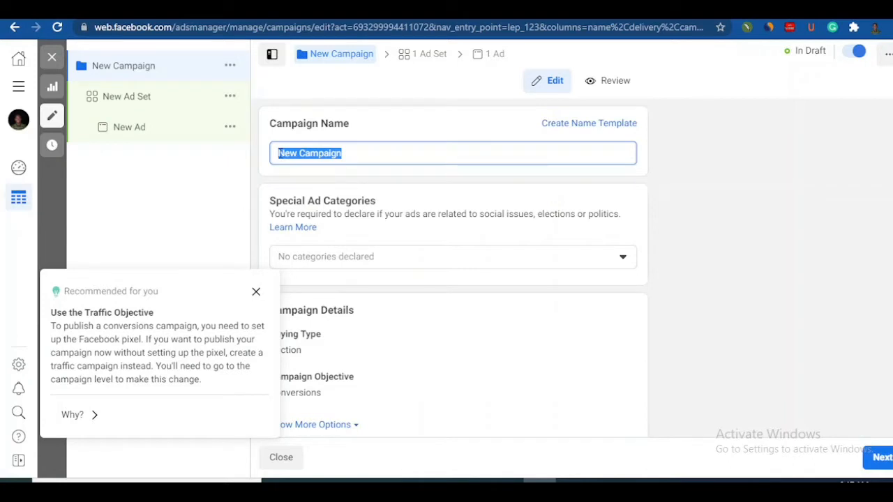
pyautogui.write('Targ')
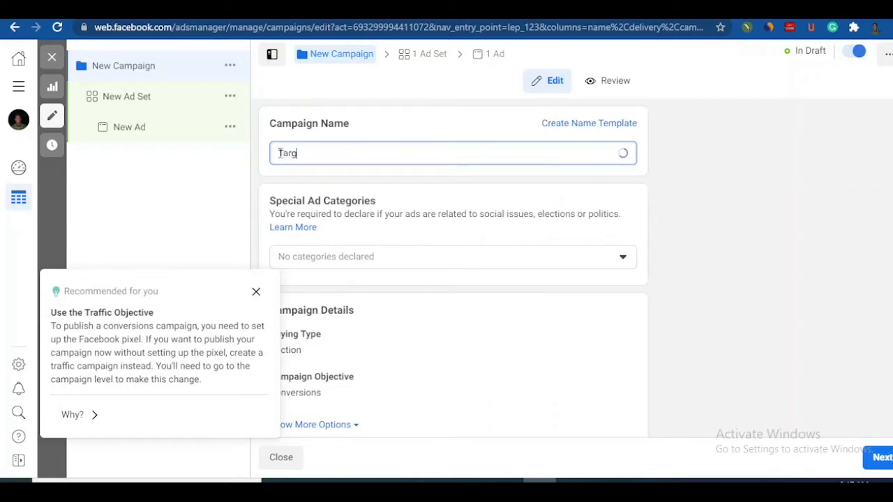
pyautogui.write('et Na')
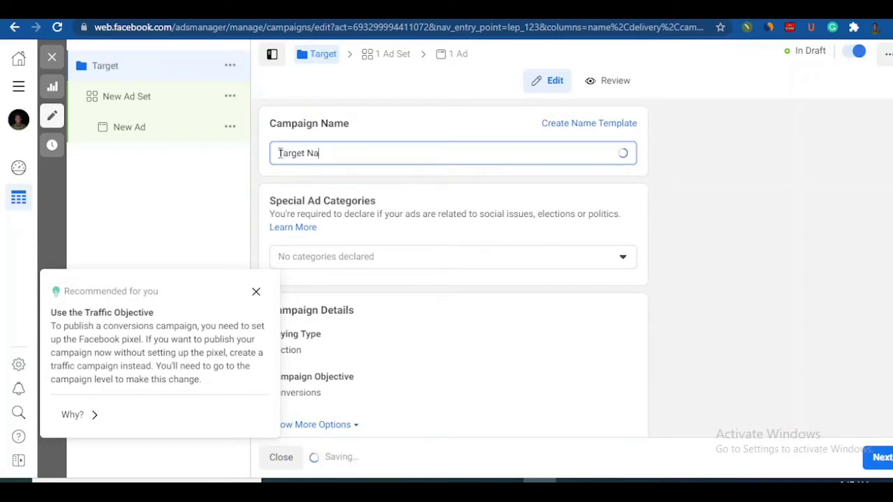
pyautogui.press('BackSpace')
pyautogui.press('BackSpace')
pyautogui.write('Ads')
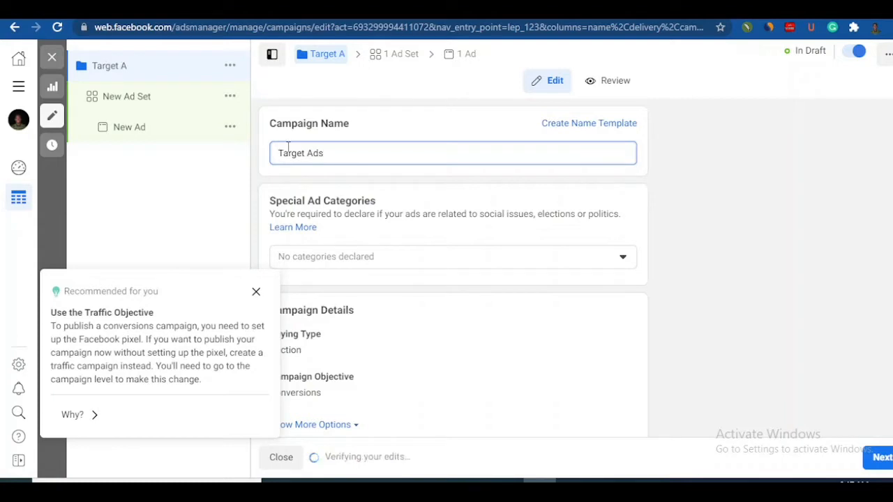
# Step: Dismiss the Traffic objective recommendation and continue to the ad set settings with no special ad category declared
pyautogui.click(384, 268)
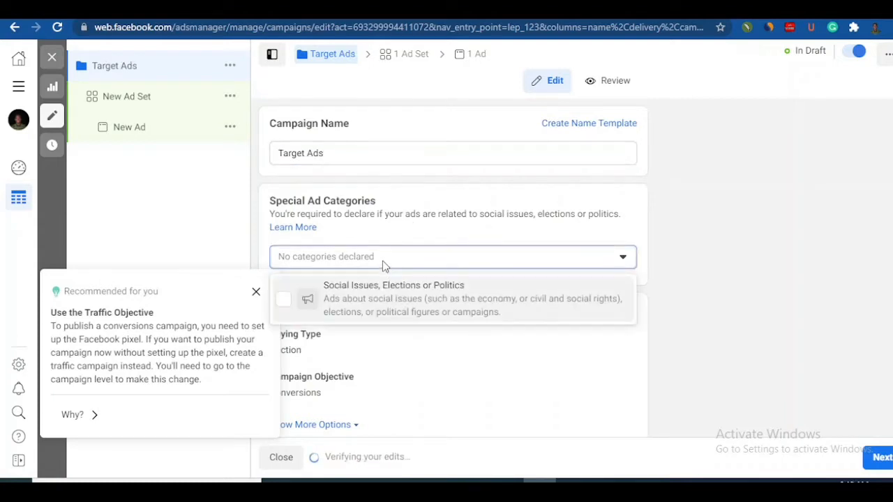
pyautogui.click(698, 264)
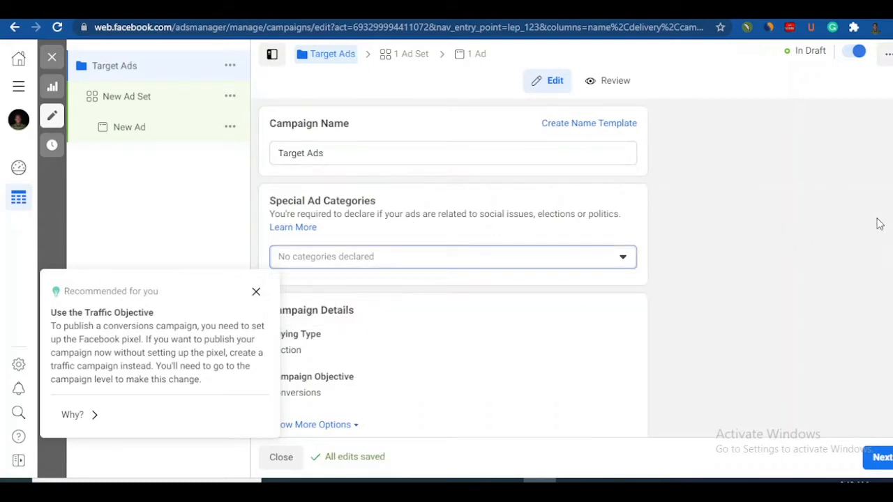
pyautogui.click(255, 293)
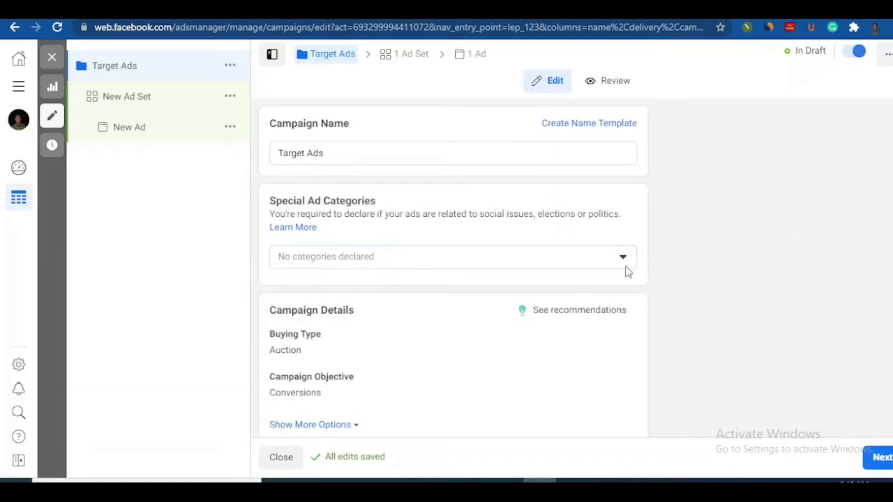
pyautogui.scroll(-3, 453, 268)
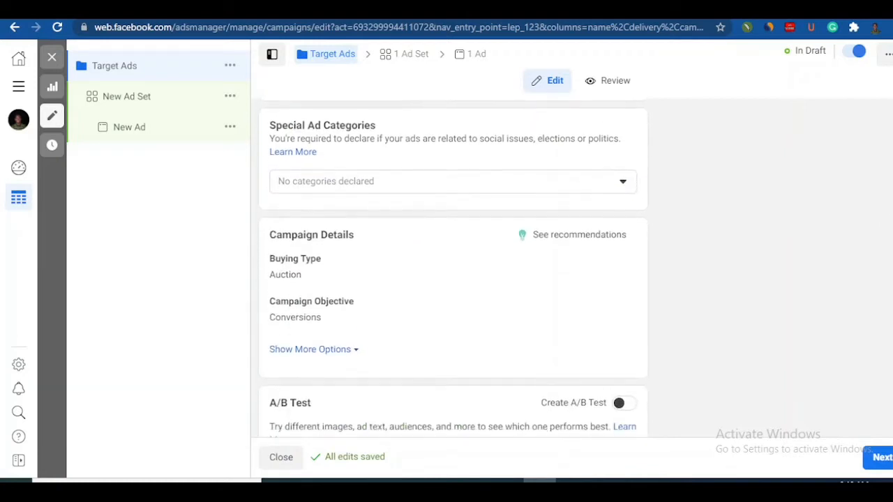
pyautogui.scroll(-2, 453, 267)
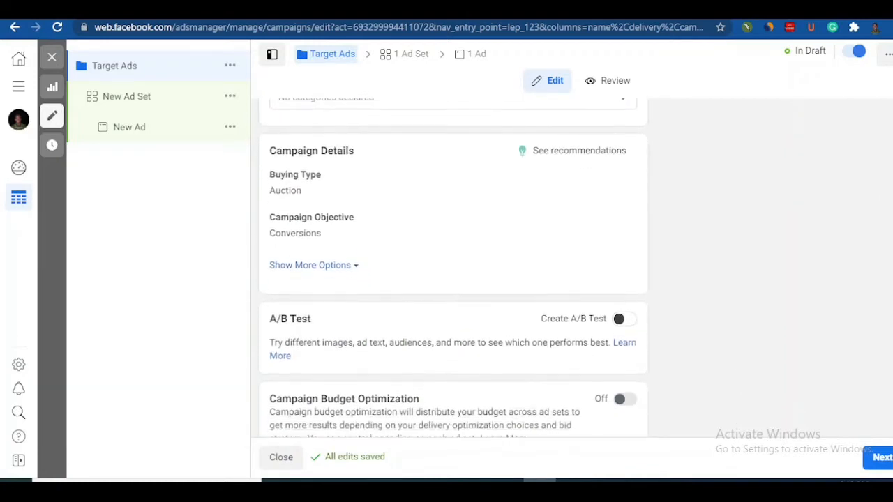
pyautogui.scroll(1, 453, 267)
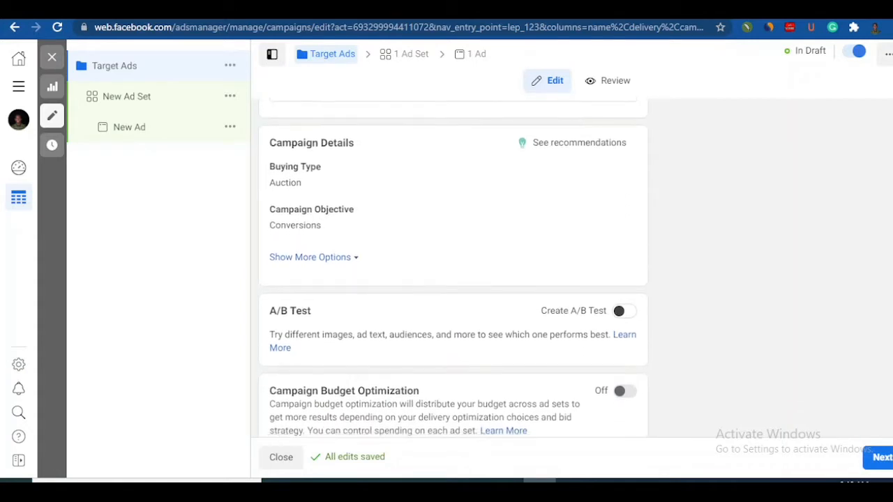
pyautogui.scroll(-1, 453, 267)
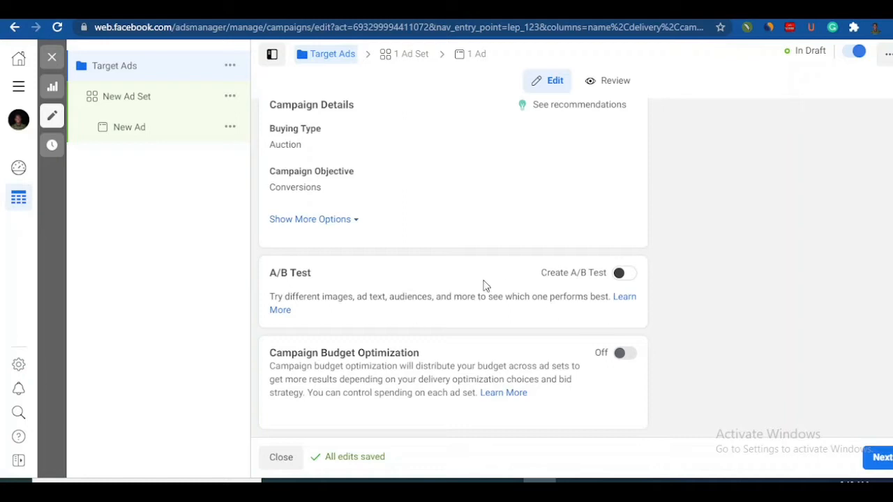
pyautogui.click(884, 461)
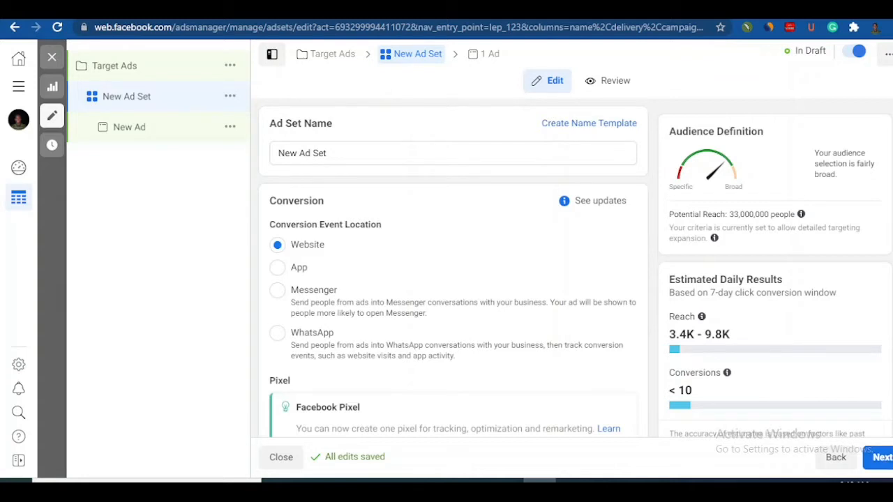
# Step: Examine the ad set's conversion location, pixel, budget and schedule settings, including the optional end date
pyautogui.scroll(-4, 453, 268)
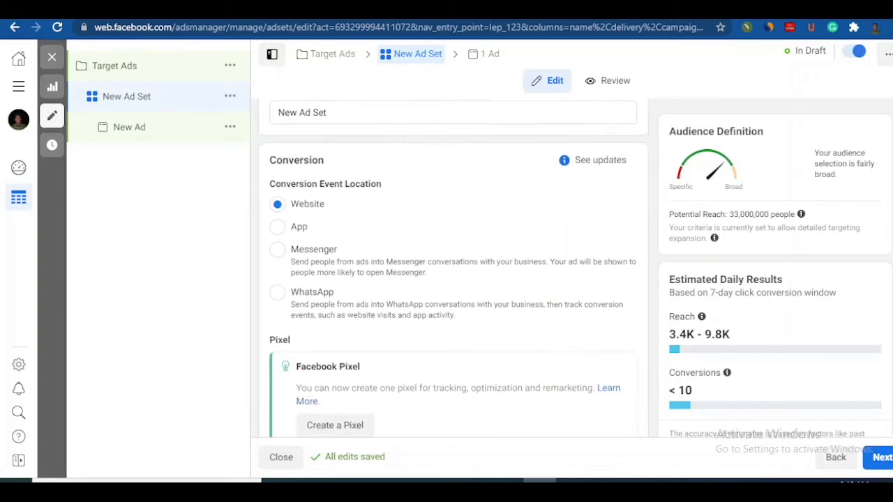
pyautogui.scroll(-4, 454, 268)
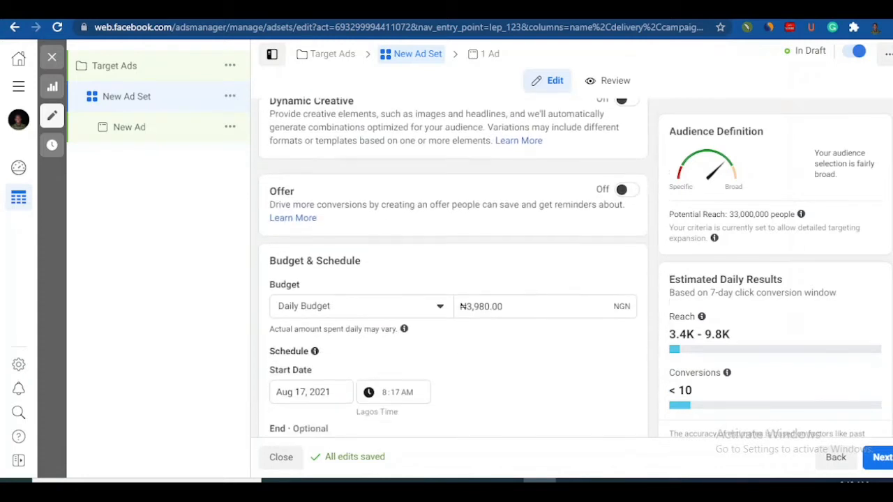
pyautogui.scroll(-2, 453, 279)
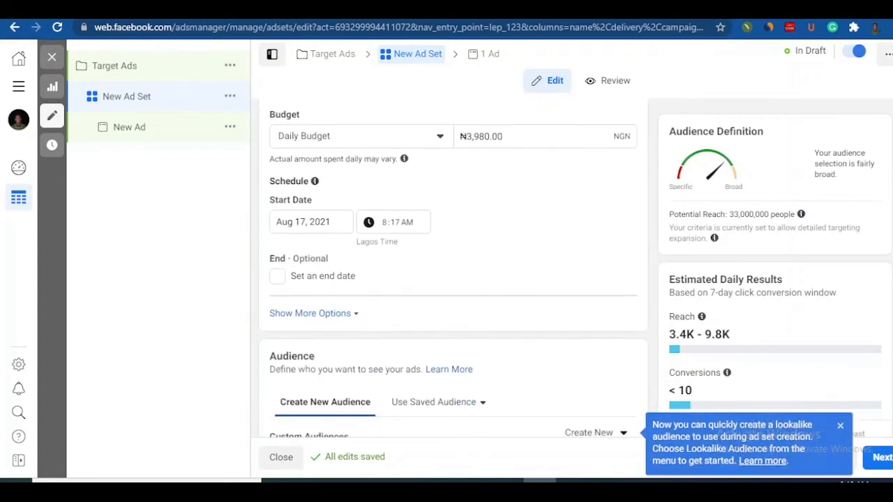
pyautogui.scroll(6, 454, 279)
pyautogui.scroll(1, 433, 240)
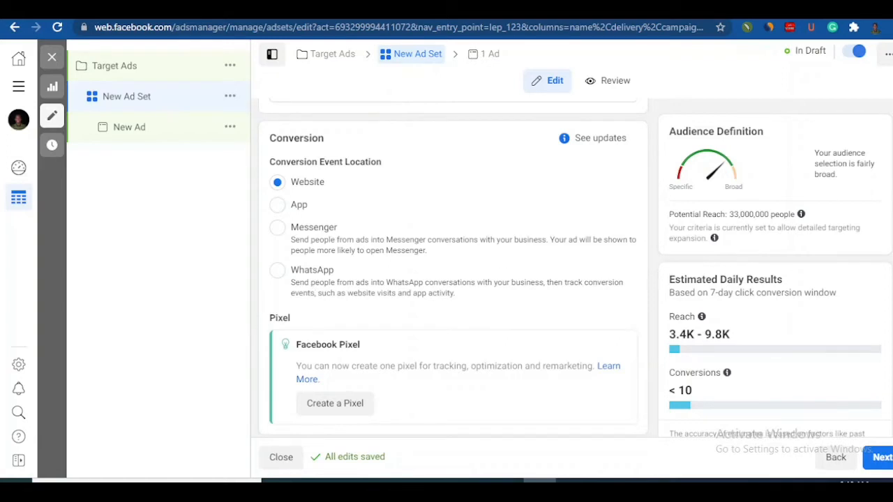
pyautogui.scroll(-4, 453, 268)
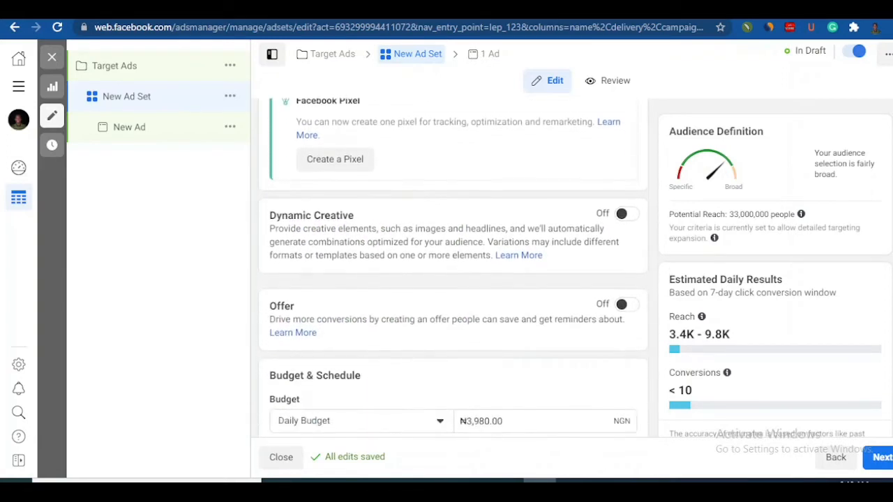
pyautogui.scroll(-3, 857, 272)
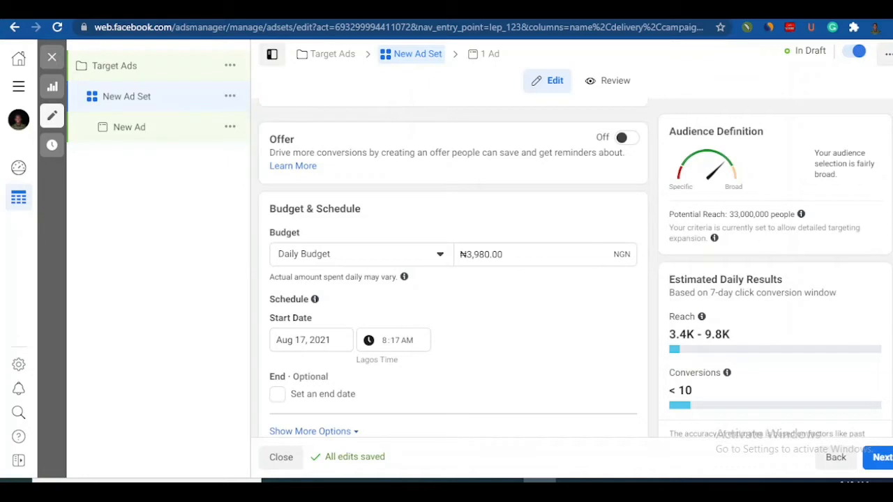
pyautogui.scroll(-1, 453, 279)
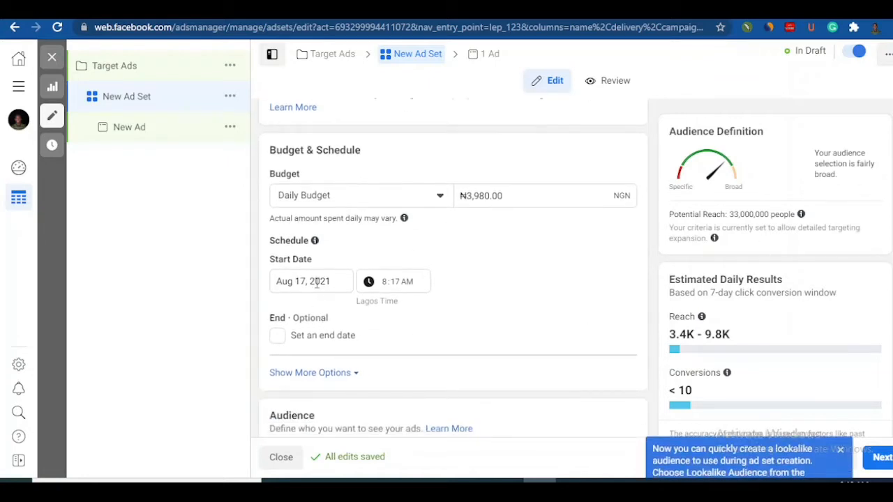
pyautogui.click(278, 337)
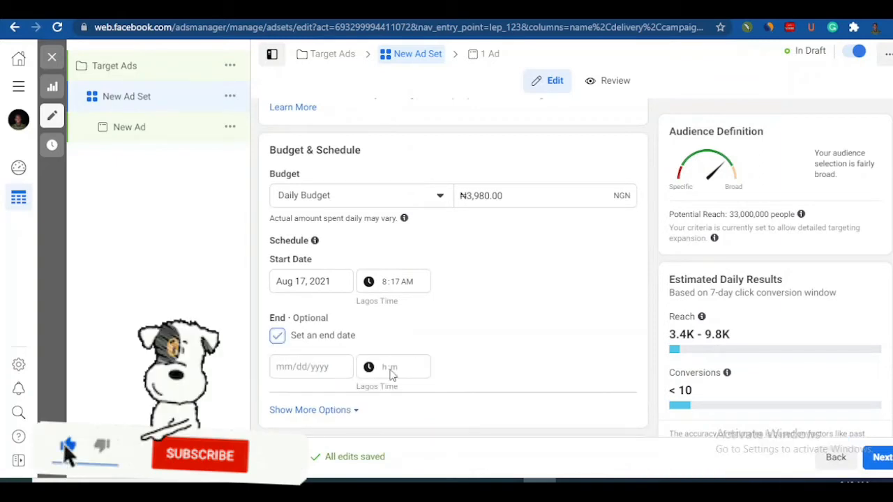
pyautogui.click(278, 338)
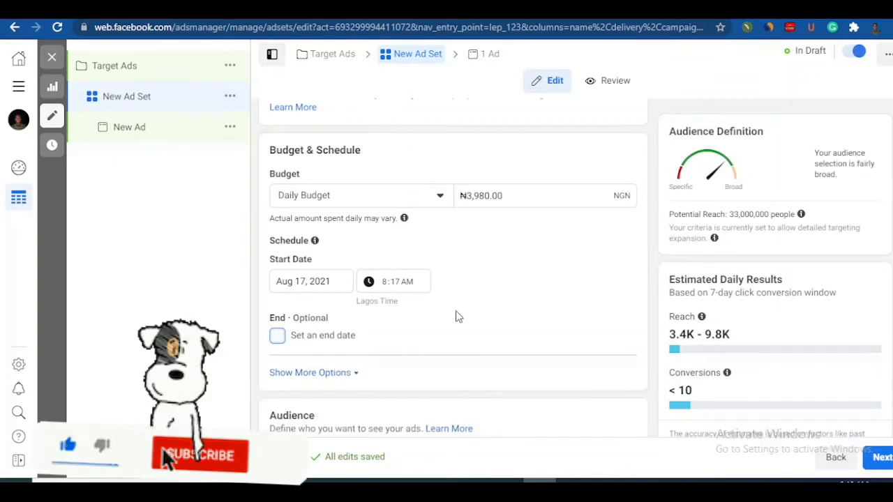
# Step: Open the audience's locations for editing and remove Nigeria from the included locations
pyautogui.scroll(-3, 454, 279)
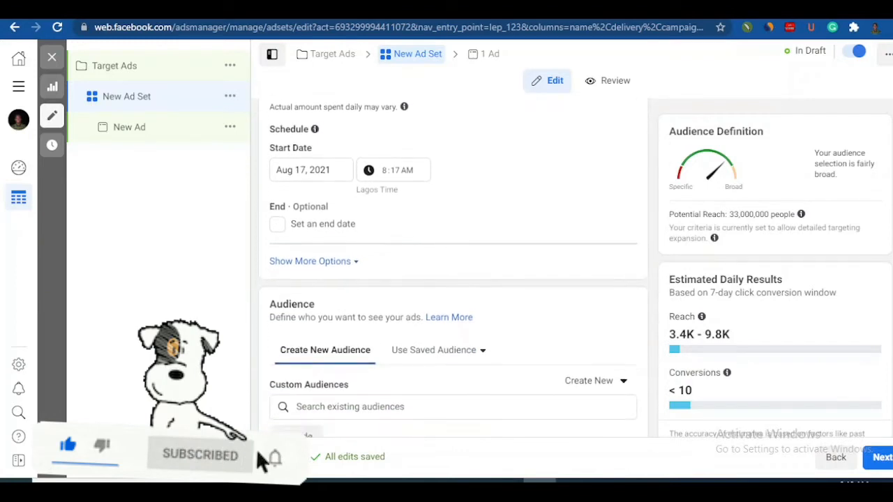
pyautogui.scroll(-2, 454, 265)
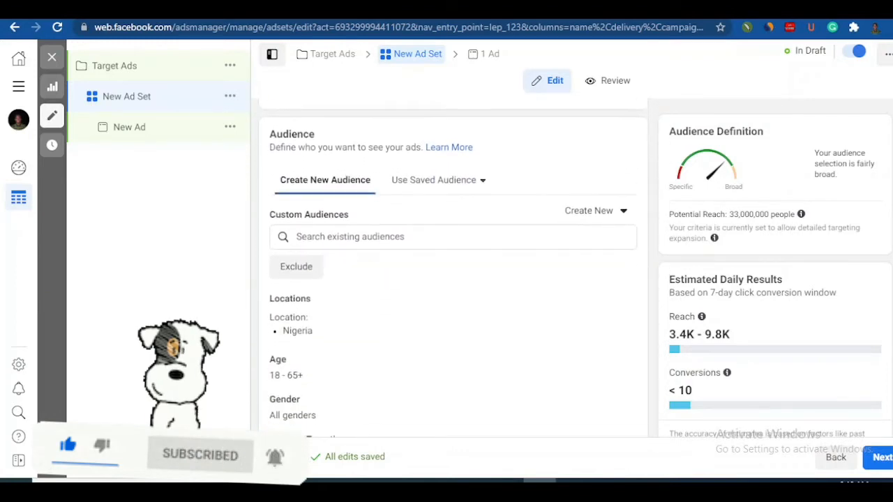
pyautogui.scroll(-1, 454, 265)
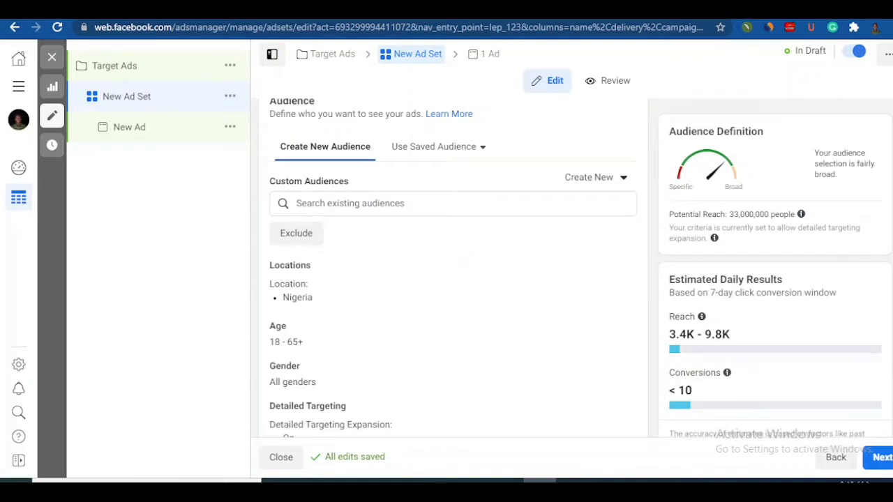
pyautogui.scroll(-2, 454, 268)
pyautogui.scroll(1, 454, 267)
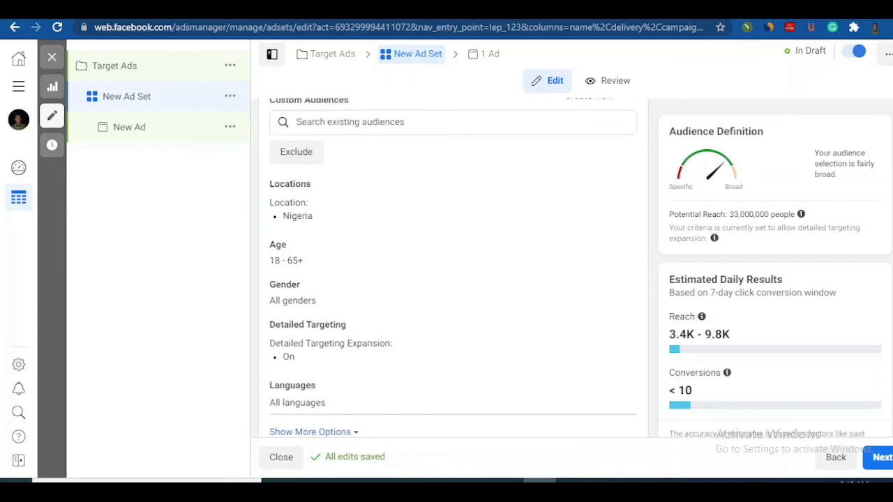
pyautogui.scroll(1, 453, 268)
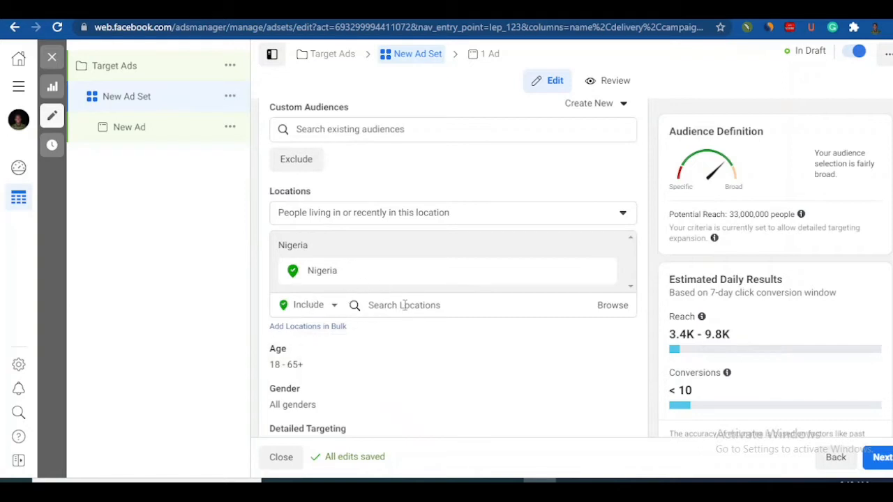
pyautogui.click(406, 306)
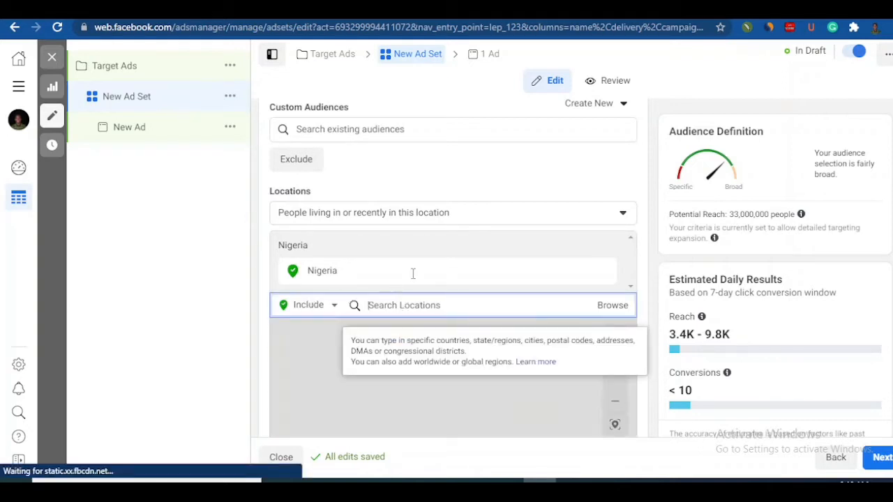
pyautogui.click(404, 277)
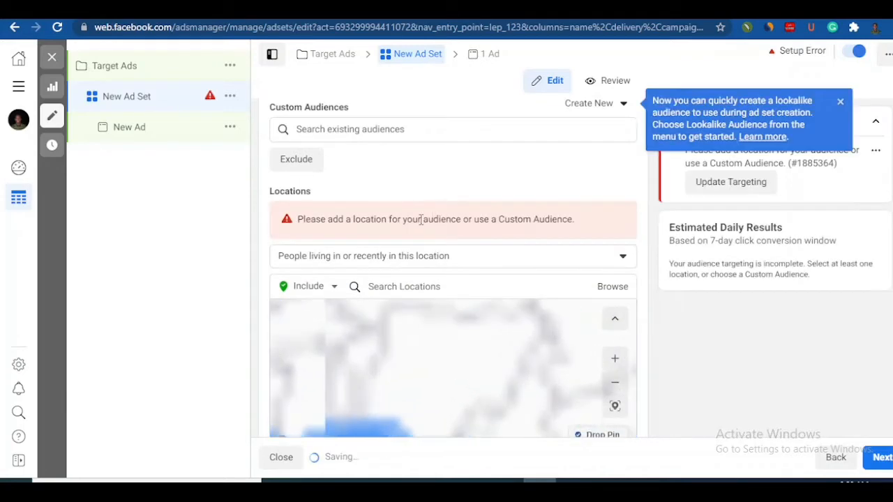
# Step: Examine the choices for which people in a location to target, and the location map below them
pyautogui.click(405, 257)
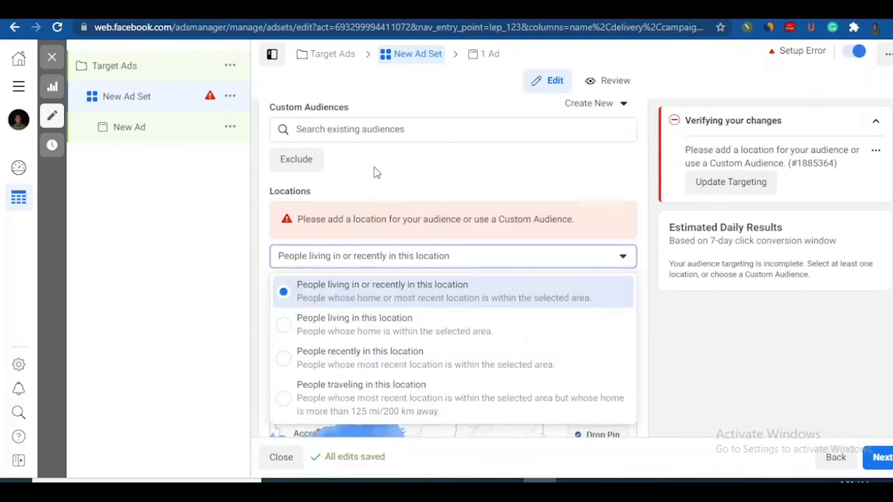
pyautogui.click(626, 257)
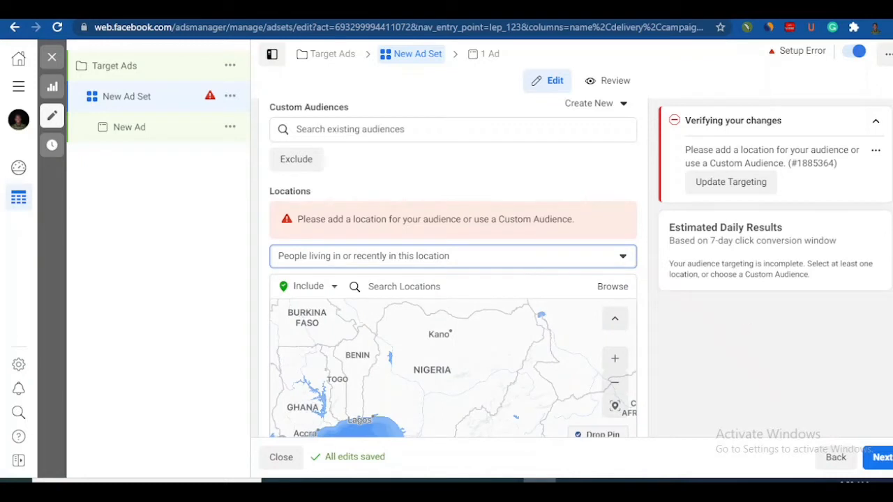
pyautogui.scroll(-2, 454, 279)
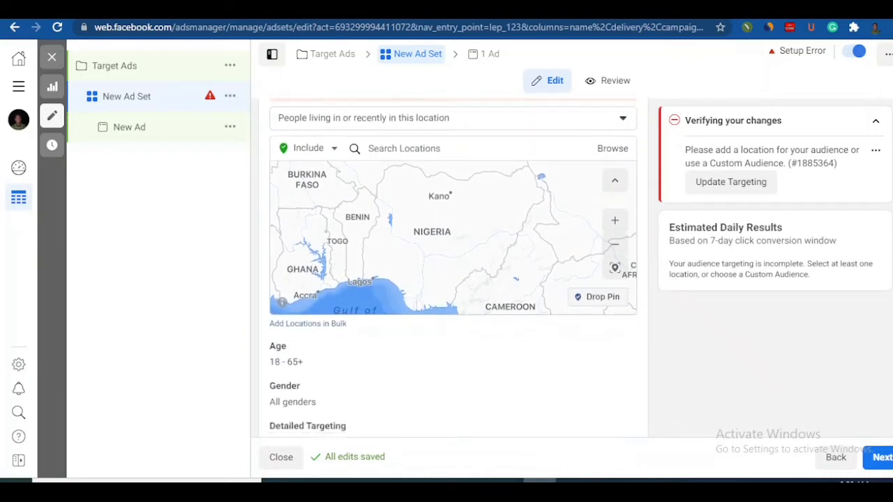
pyautogui.scroll(2, 454, 279)
pyautogui.scroll(1, 453, 268)
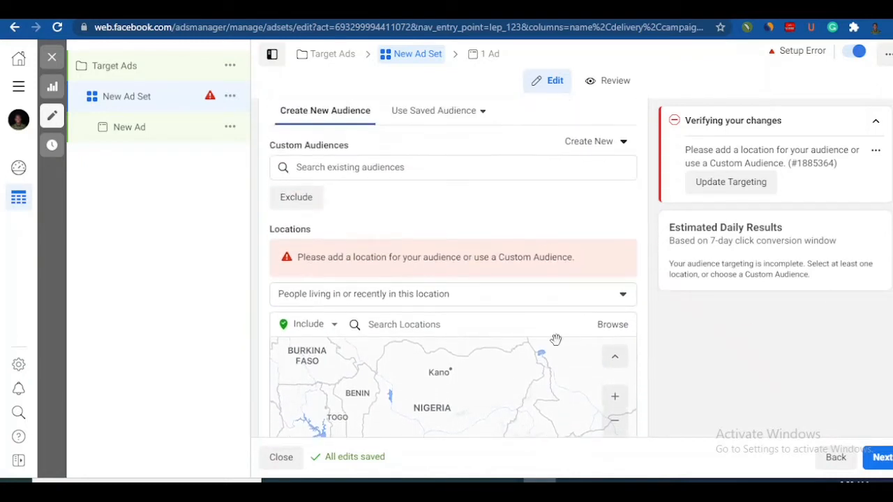
# Step: Include the city of Lagos, Lagos State, Nigeria in the audience's targeted locations
pyautogui.click(452, 328)
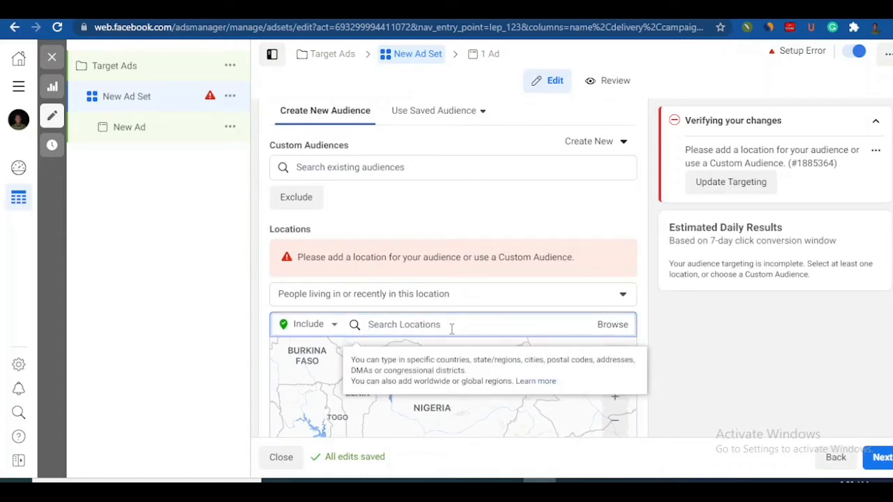
pyautogui.write('Lag')
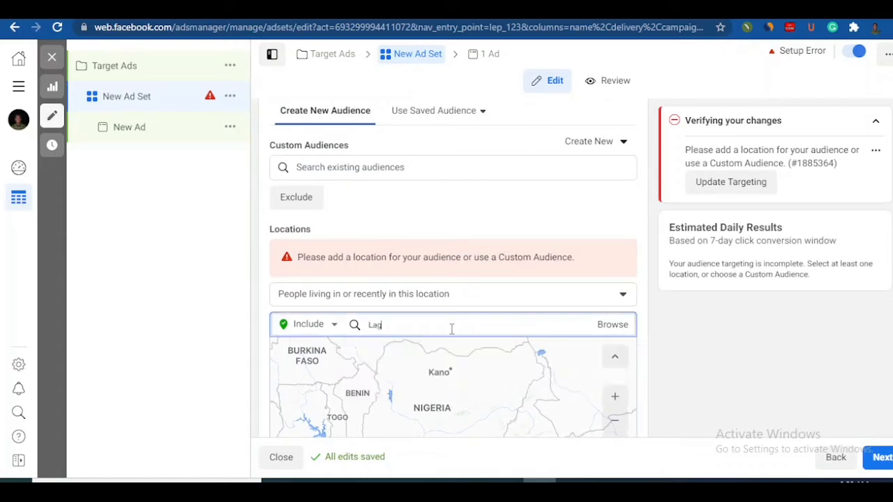
pyautogui.write('os')
pyautogui.doubleClick(452, 329)
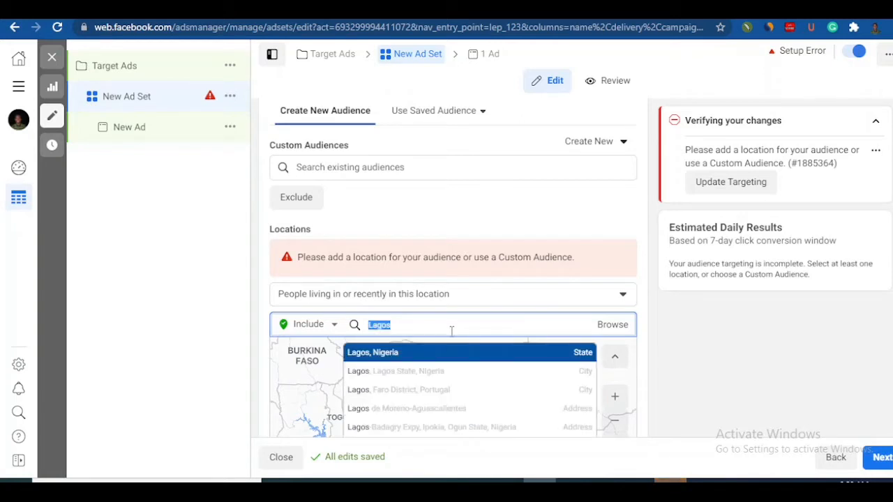
pyautogui.click(446, 374)
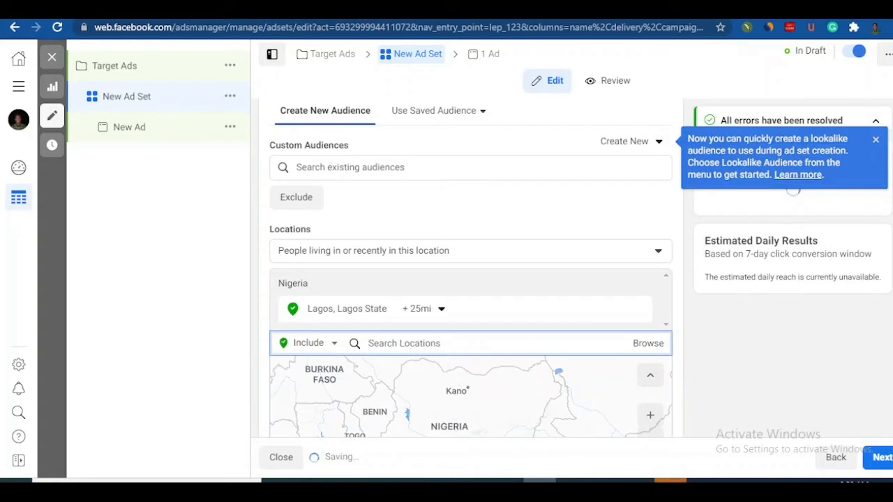
# Step: Widen the radius around the included Lagos location to 39 mi
pyautogui.scroll(-2, 482, 314)
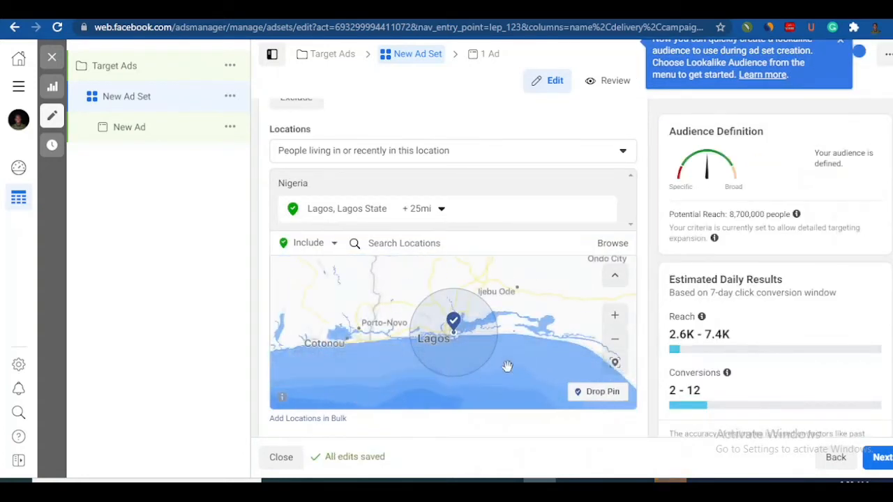
pyautogui.click(440, 211)
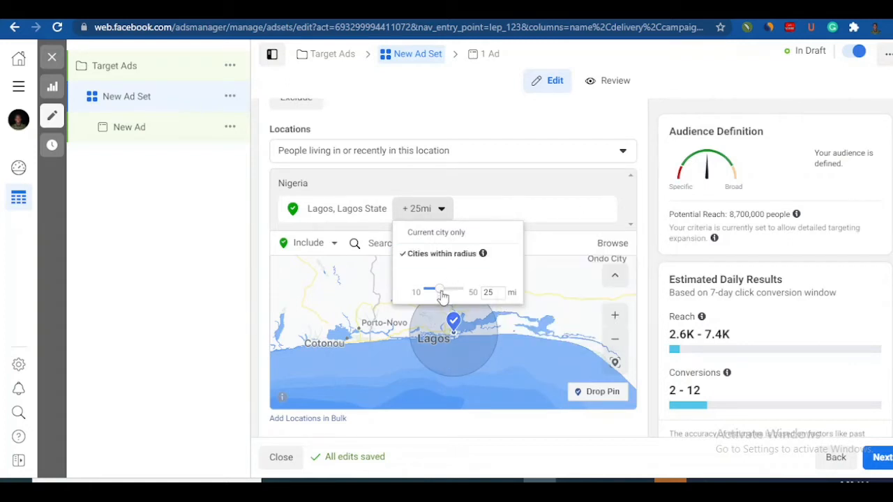
pyautogui.moveTo(442, 297); pyautogui.dragTo(460, 291)
pyautogui.click(455, 323)
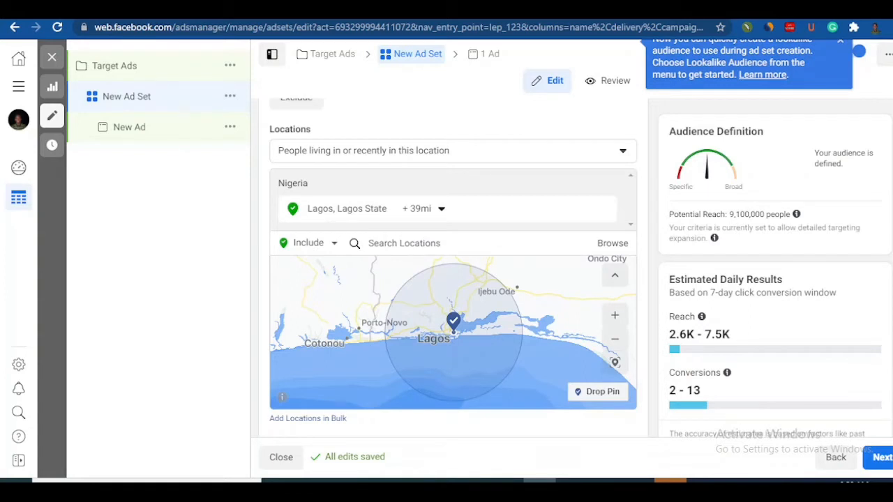
# Step: Open the audience's age range for editing and set the minimum age to 25
pyautogui.scroll(-2, 330, 333)
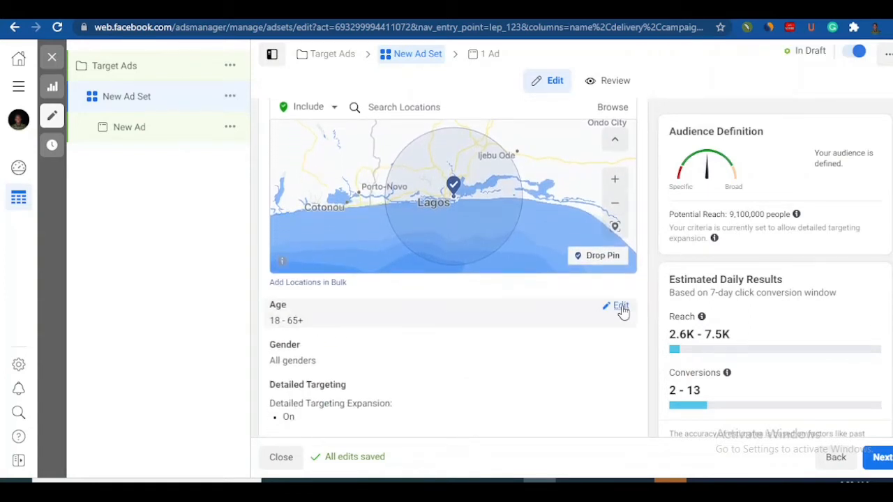
pyautogui.click(623, 310)
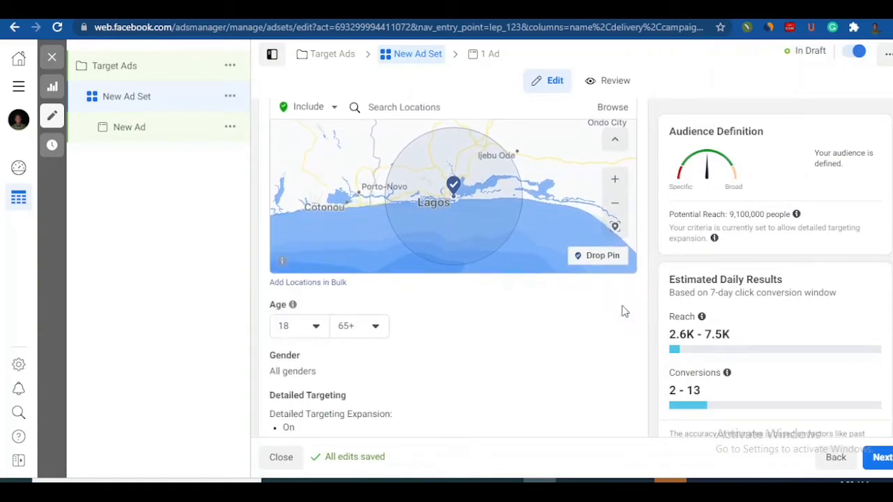
pyautogui.click(316, 328)
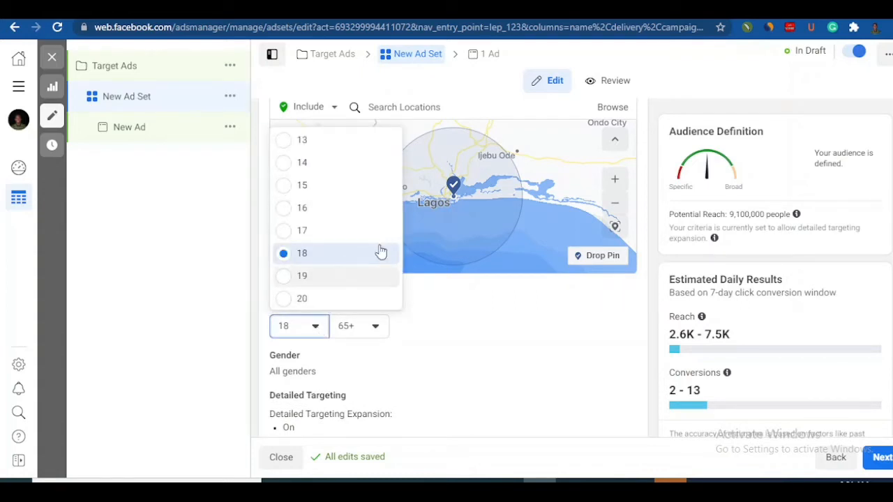
pyautogui.scroll(-3, 381, 252)
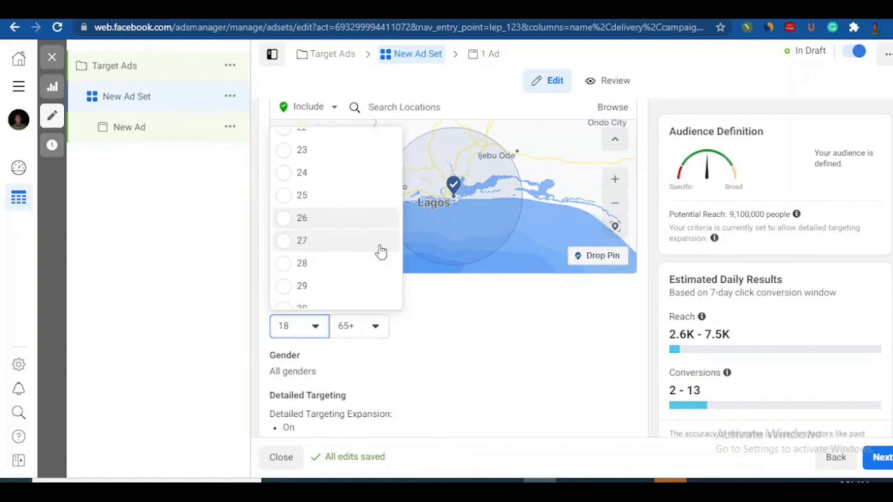
pyautogui.click(284, 196)
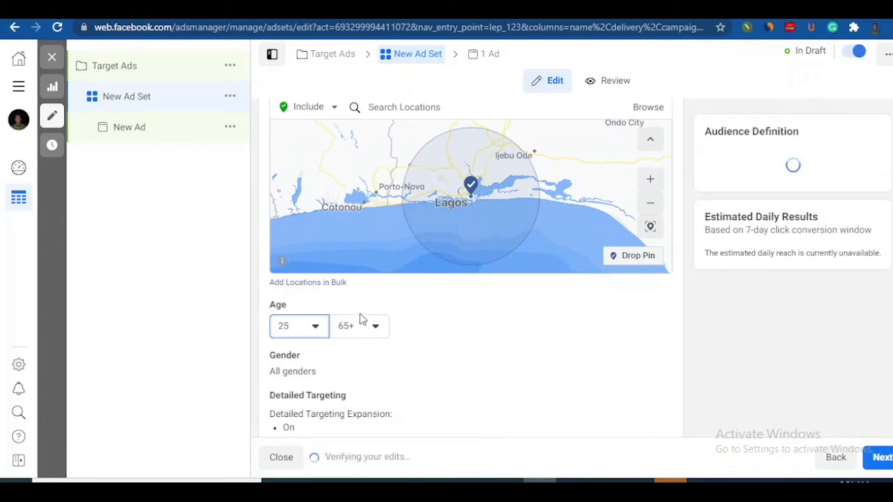
# Step: Set the audience's maximum age to 55 and check the potential reach
pyautogui.click(348, 337)
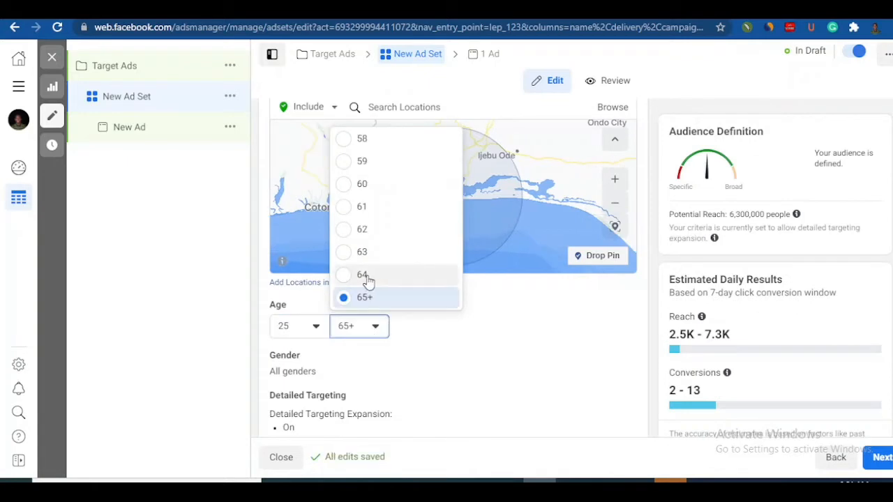
pyautogui.scroll(4, 367, 279)
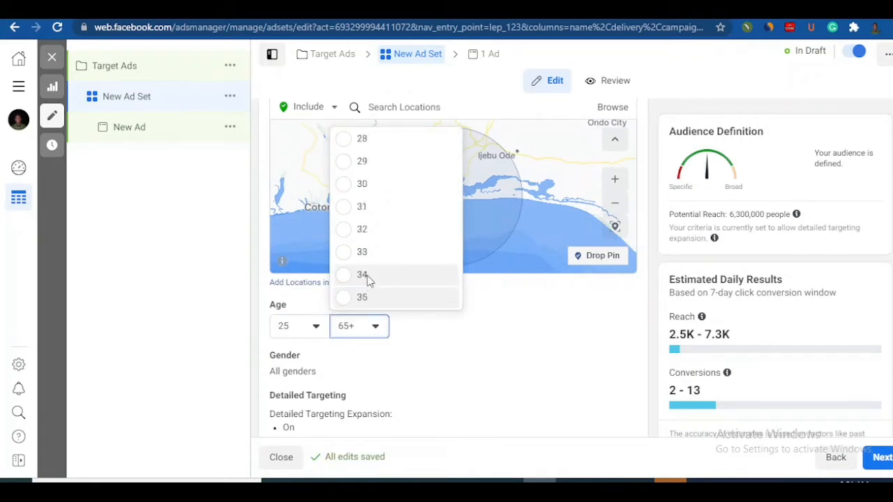
pyautogui.scroll(10, 367, 279)
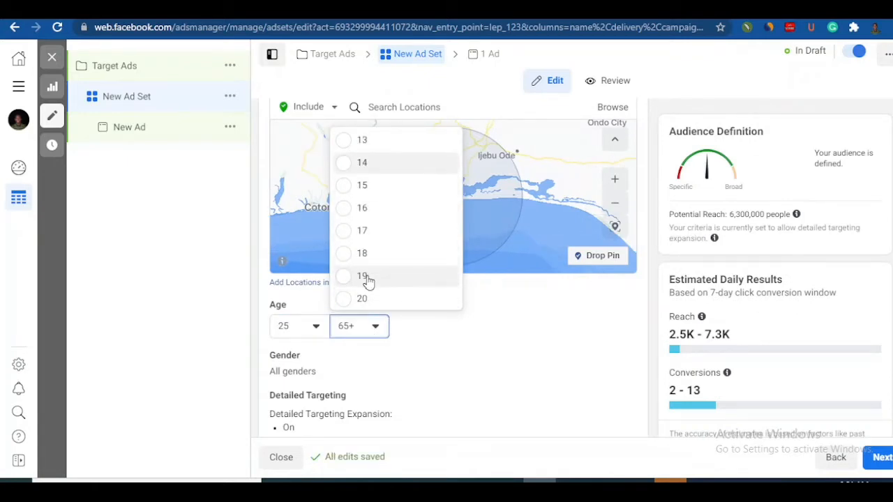
pyautogui.scroll(-12, 367, 279)
pyautogui.press('Up')
pyautogui.press('Up')
pyautogui.press('Up')
pyautogui.press('Up')
pyautogui.press('Up')
pyautogui.press('Up')
pyautogui.press('Up')
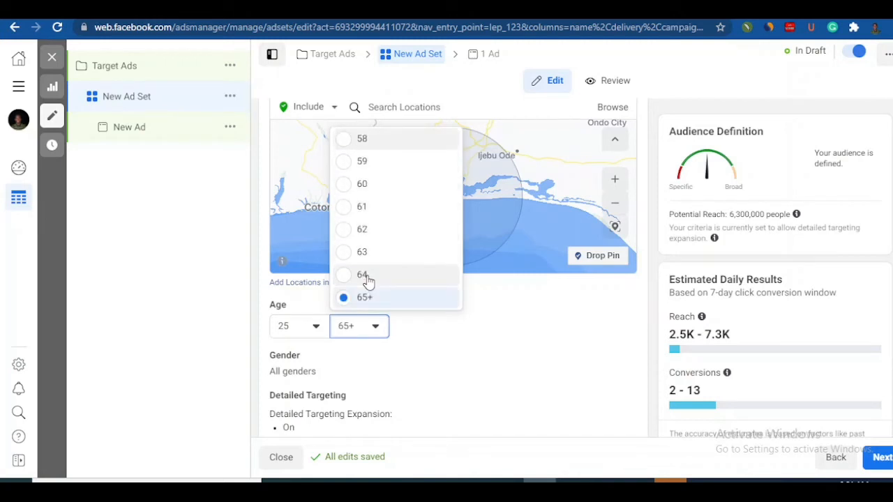
pyautogui.press('Up')
pyautogui.press('Up')
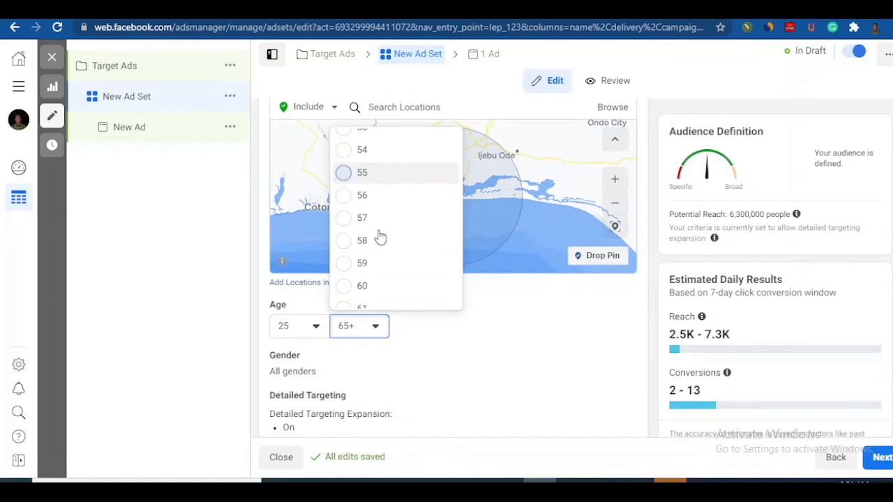
pyautogui.press('Return')
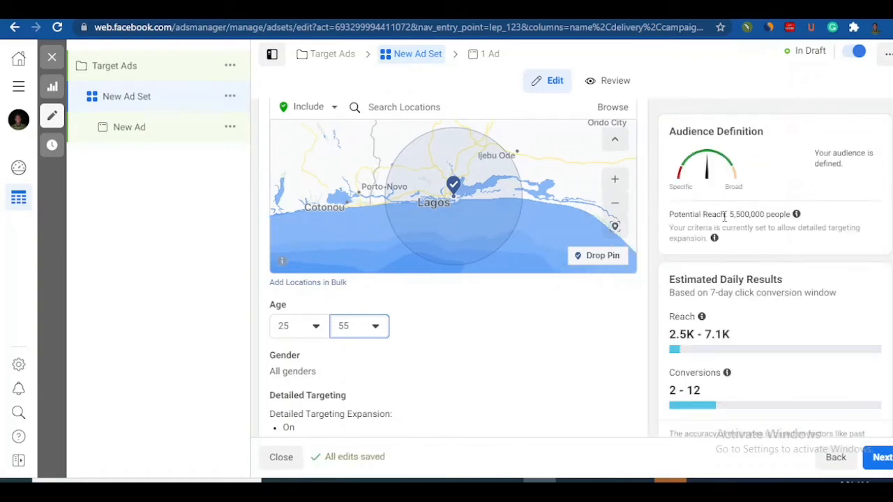
pyautogui.doubleClick(745, 214)
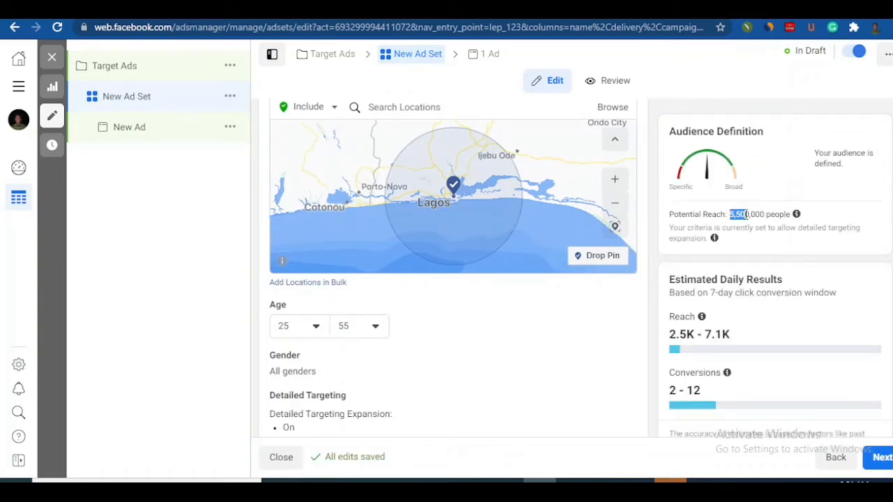
pyautogui.click(776, 228)
# Step: Open the detailed targeting for editing and include people with the interest Luxury goods
pyautogui.scroll(-3, 454, 265)
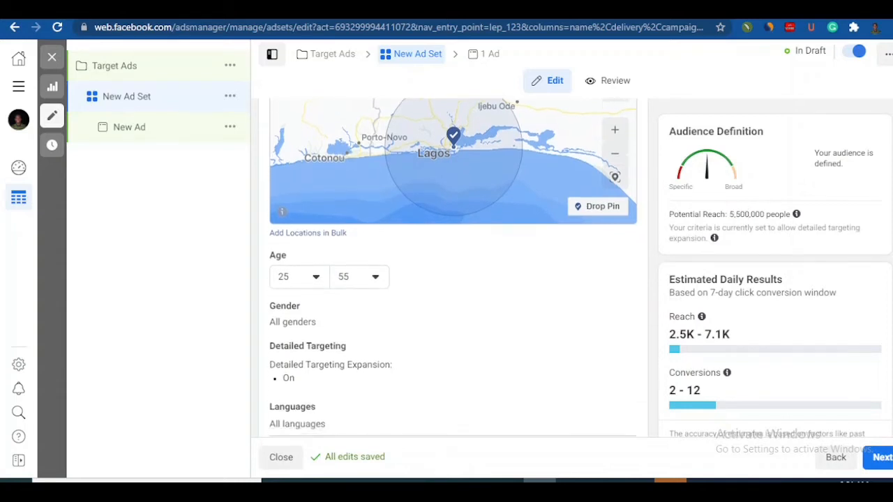
pyautogui.scroll(-1, 454, 265)
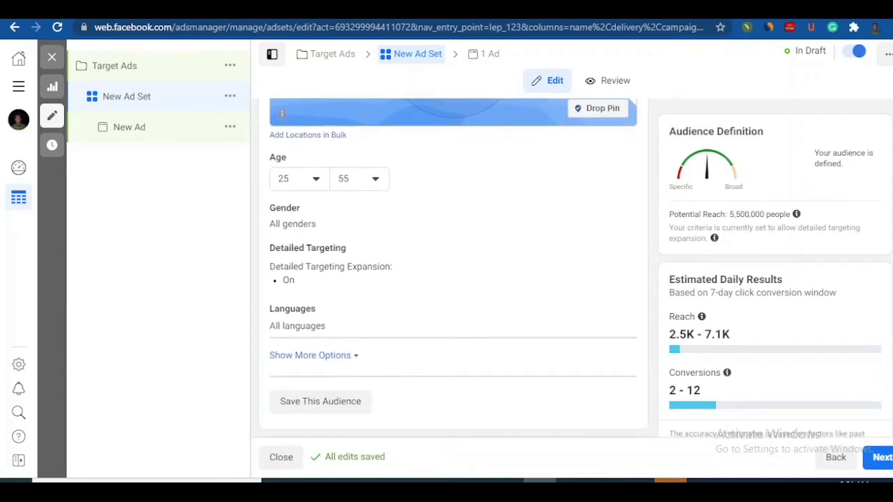
pyautogui.scroll(-1, 453, 265)
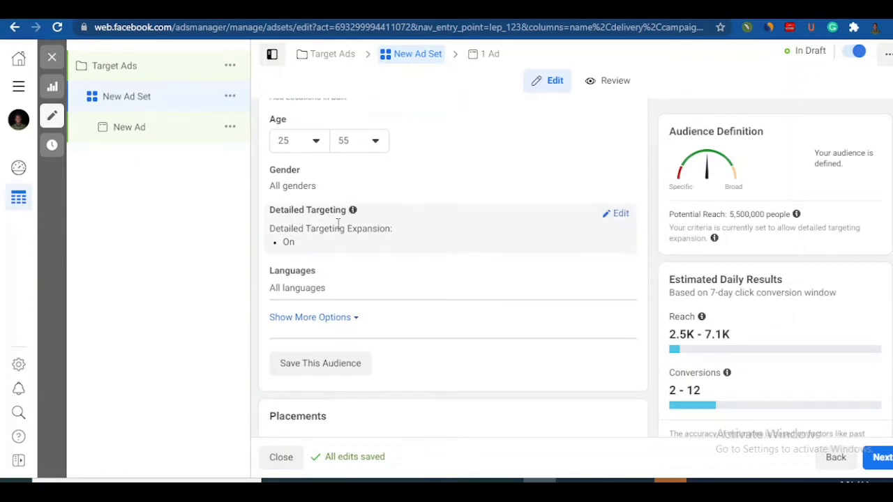
pyautogui.click(612, 222)
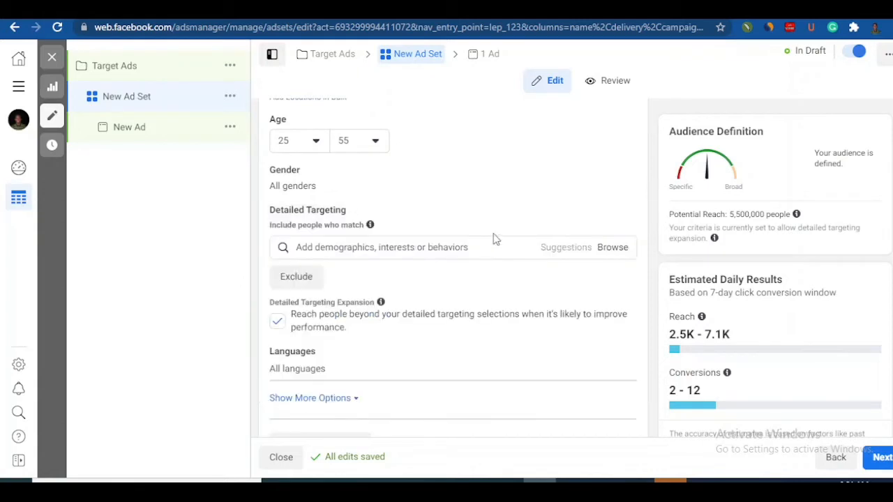
pyautogui.click(476, 245)
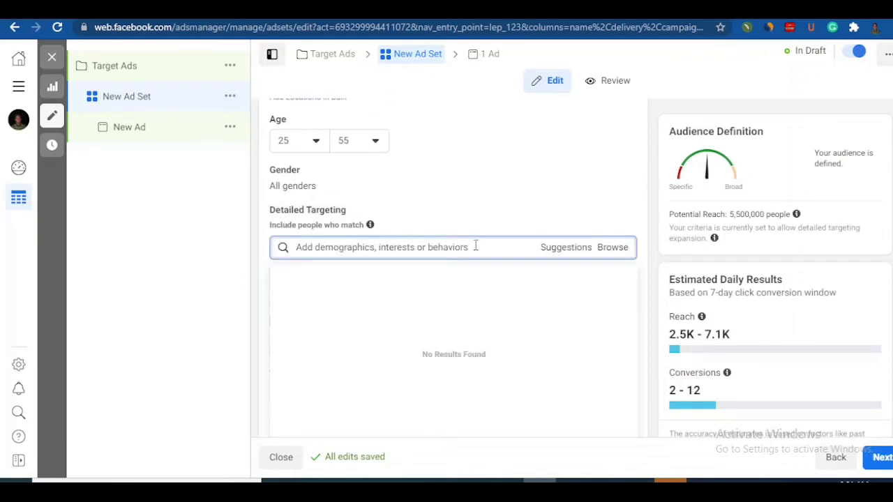
pyautogui.write('Luxury goods')
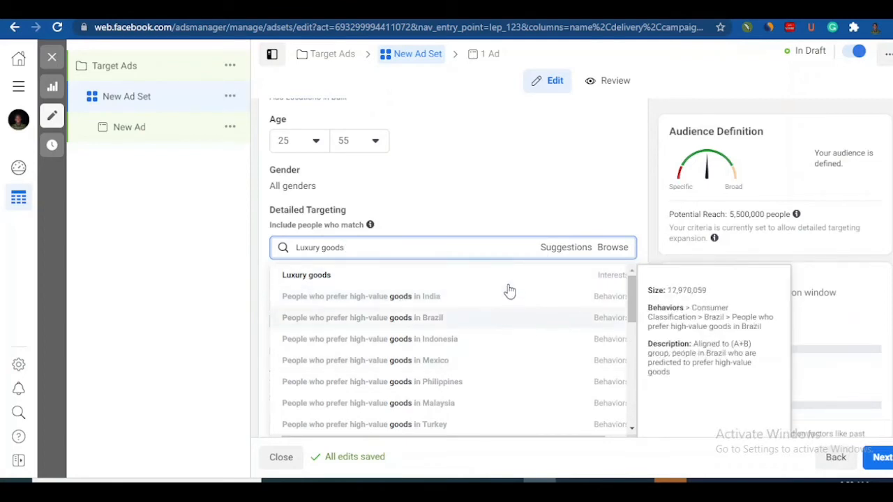
pyautogui.click(325, 276)
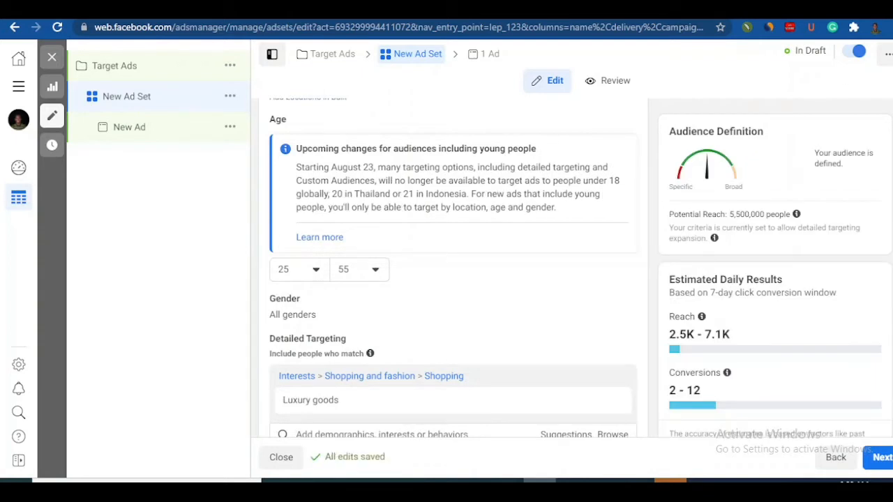
# Step: Narrow the detailed targeting so people must also match the purchase behavior Engaged Shoppers, and review both targeting entries
pyautogui.scroll(-3, 453, 268)
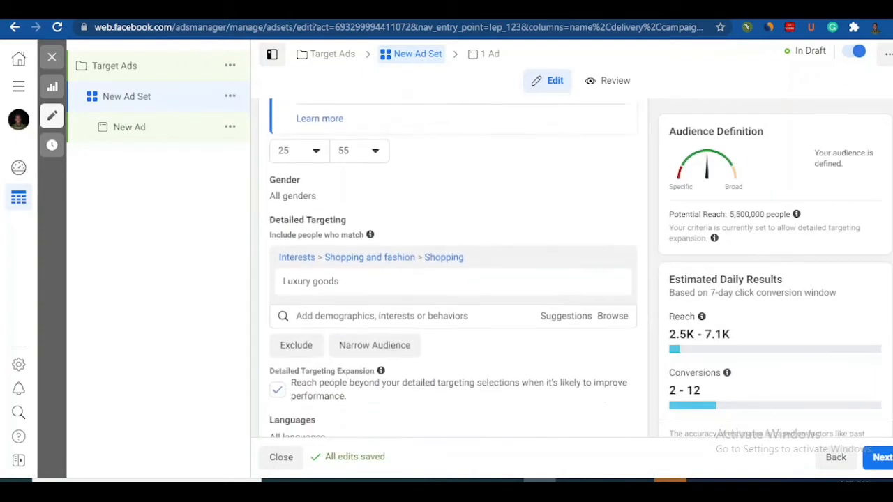
pyautogui.moveTo(411, 202)
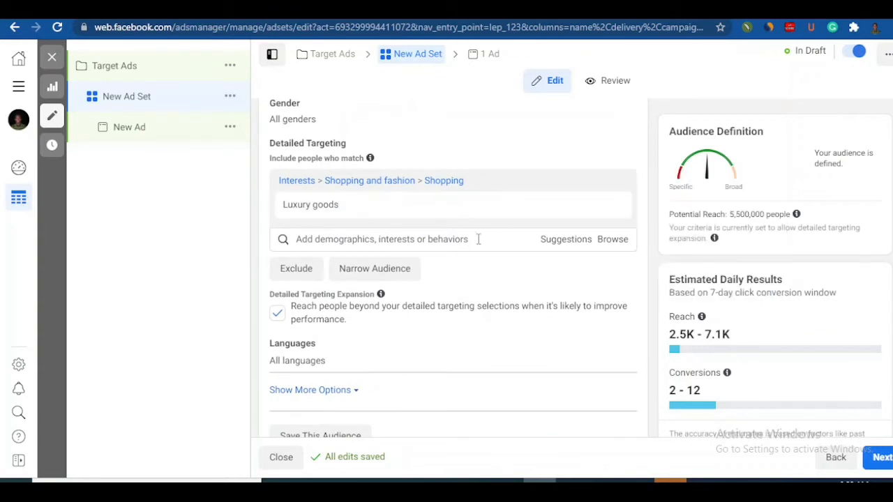
pyautogui.click(409, 271)
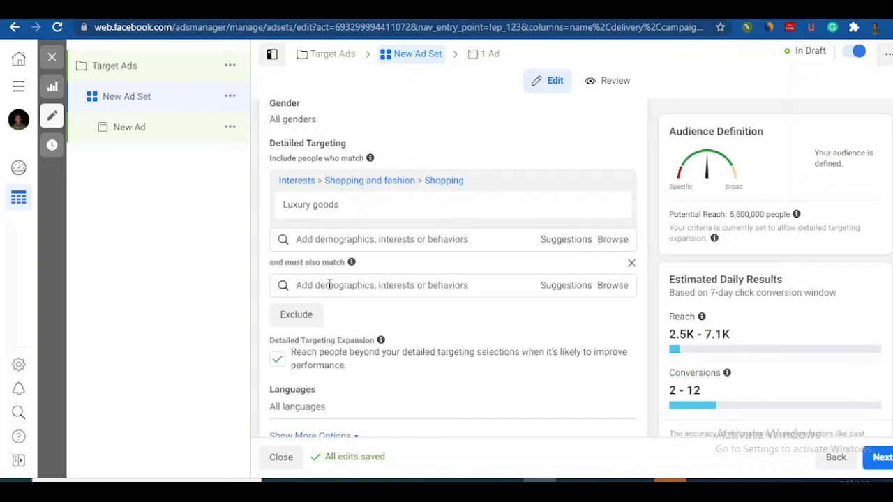
pyautogui.click(329, 285)
pyautogui.write('engaged shoo')
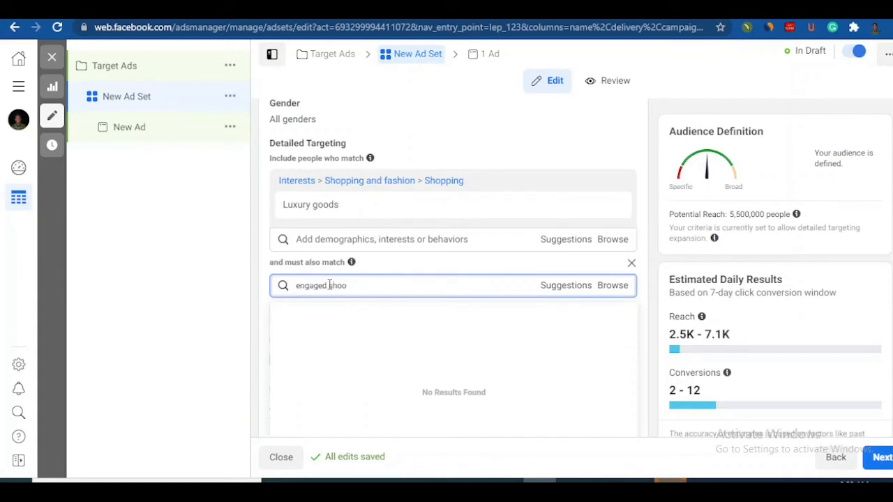
pyautogui.press('BackSpace')
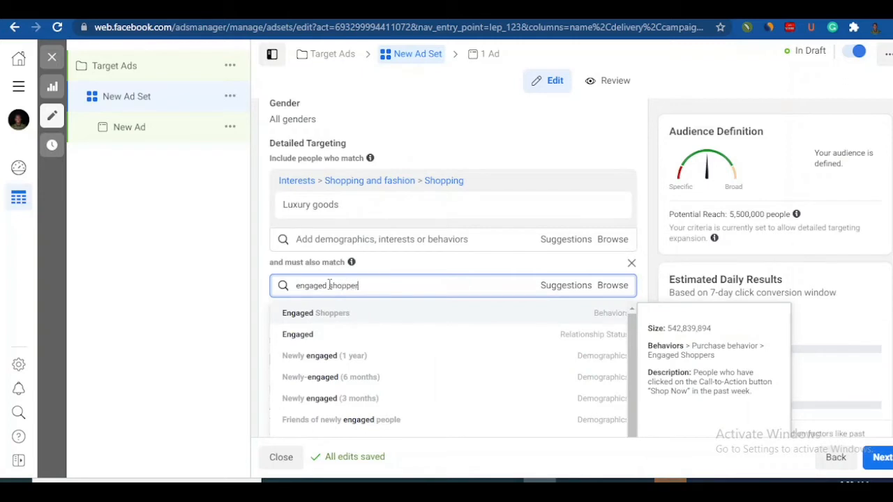
pyautogui.click(341, 319)
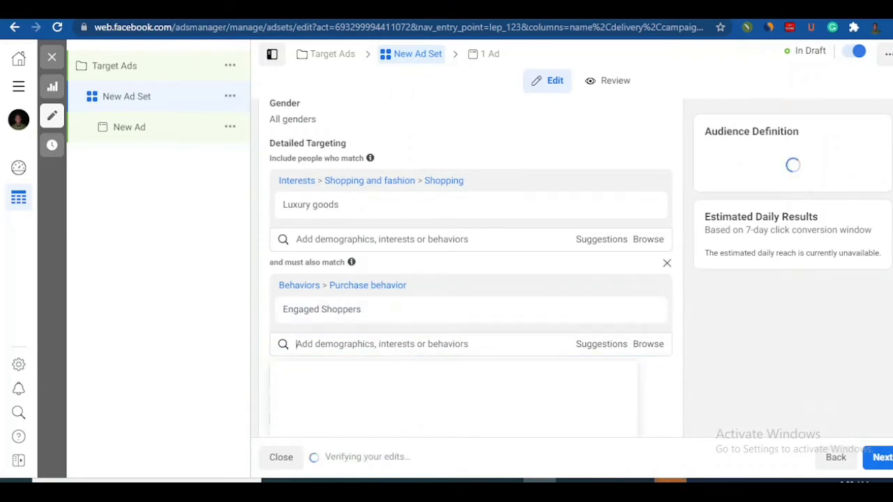
pyautogui.scroll(-1, 471, 268)
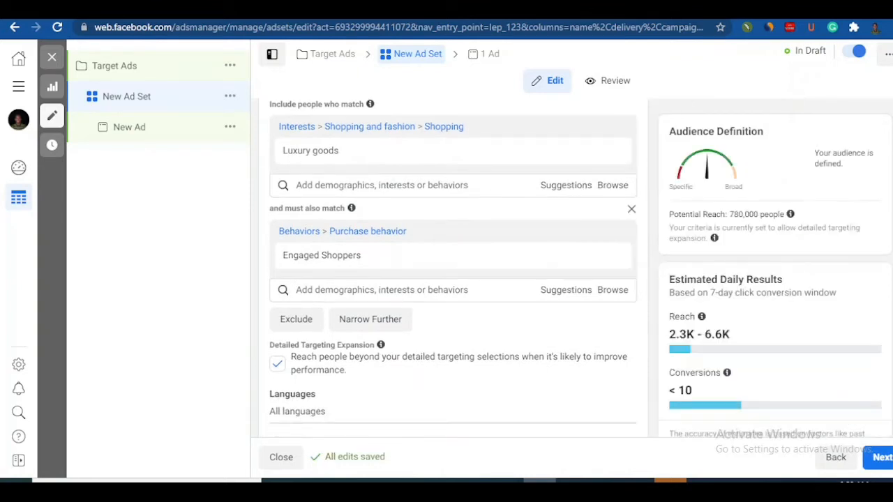
pyautogui.moveTo(370, 162)
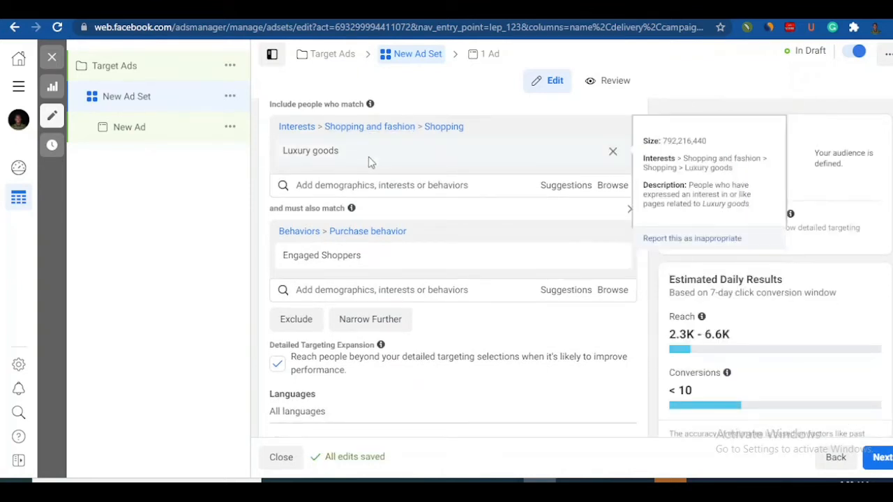
pyautogui.moveTo(377, 262)
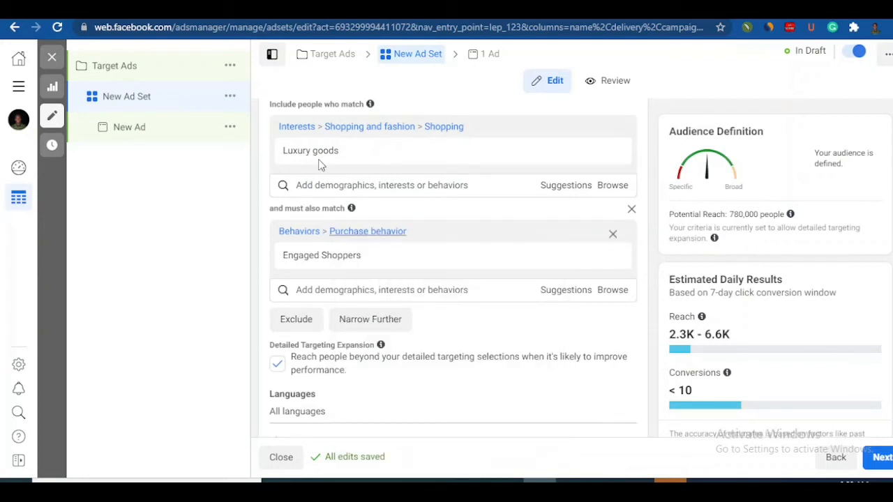
# Step: Add an exclusion to the detailed targeting for people with the additional interest 2G
pyautogui.click(300, 325)
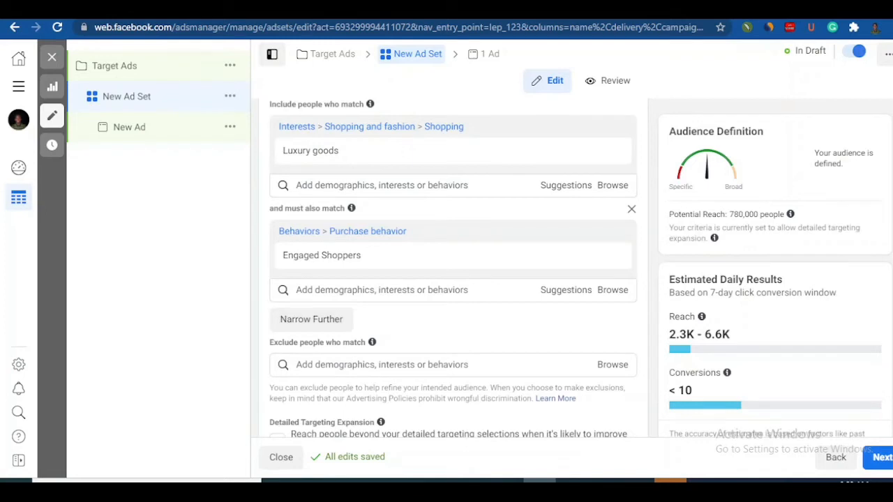
pyautogui.scroll(-1, 453, 267)
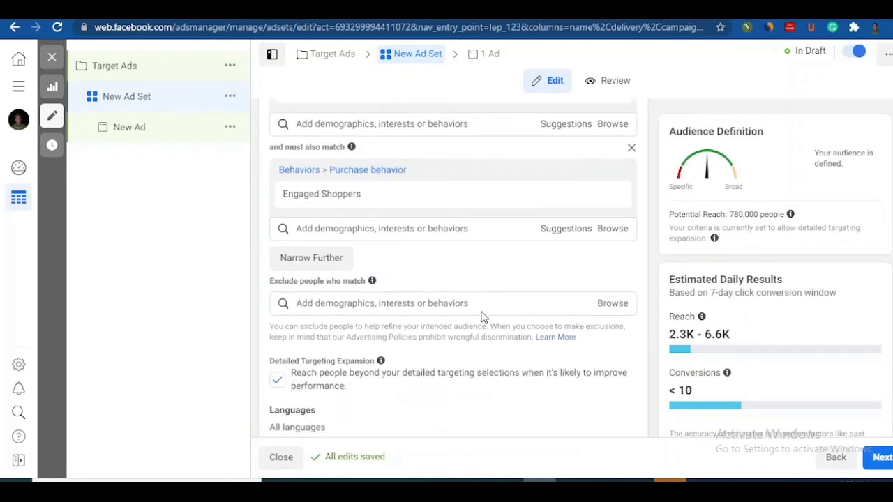
pyautogui.click(483, 308)
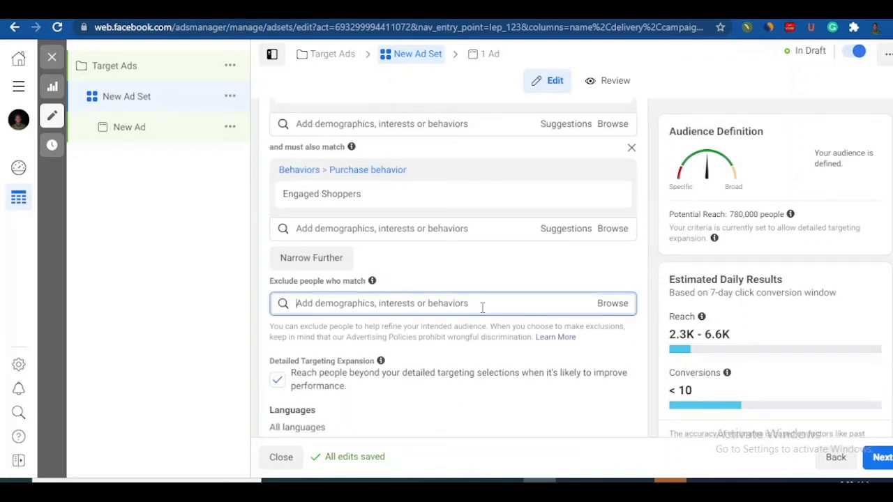
pyautogui.write('2g')
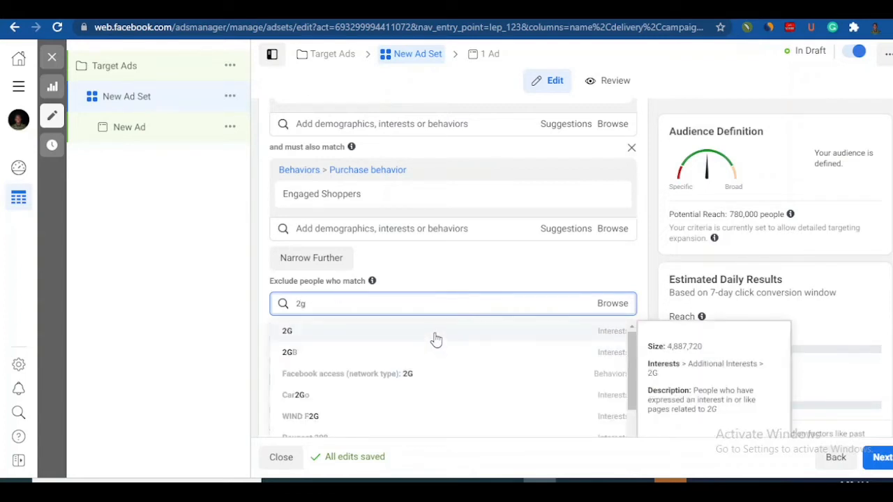
pyautogui.click(310, 331)
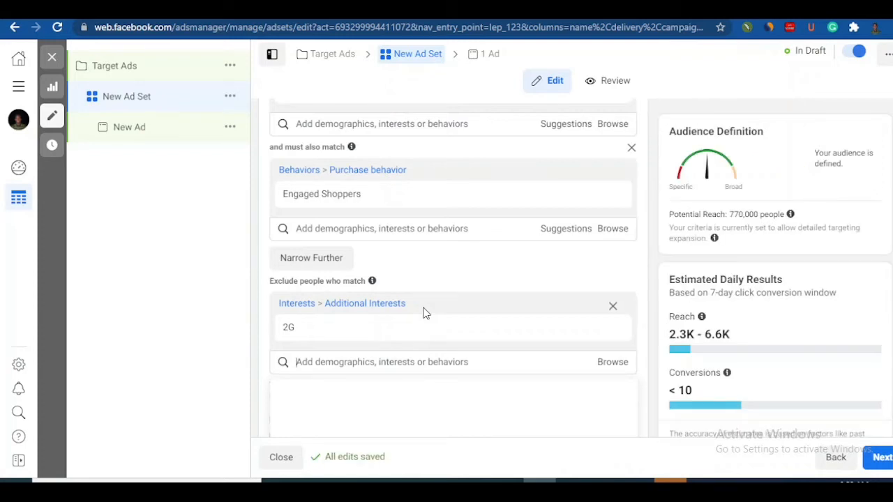
# Step: Also exclude people with the behavior Facebook access (mobile): feature phones, and review the included and excluded targeting entries
pyautogui.click(369, 365)
pyautogui.write('future')
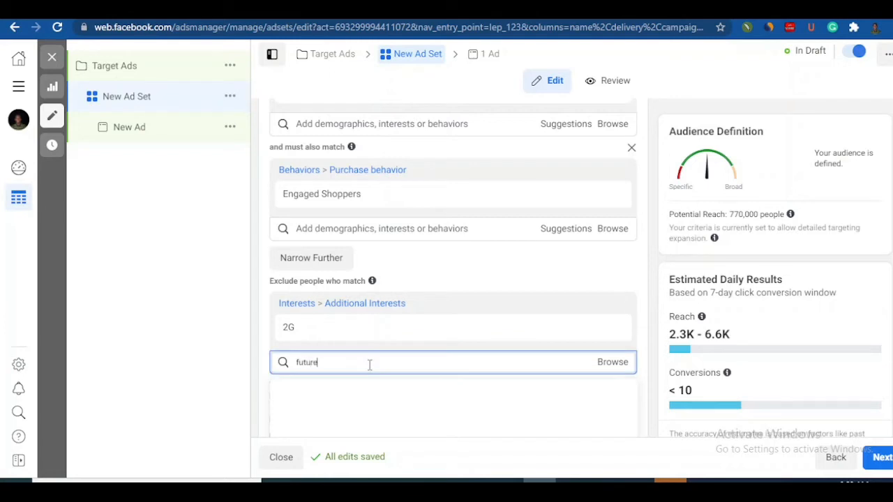
pyautogui.write(' phone')
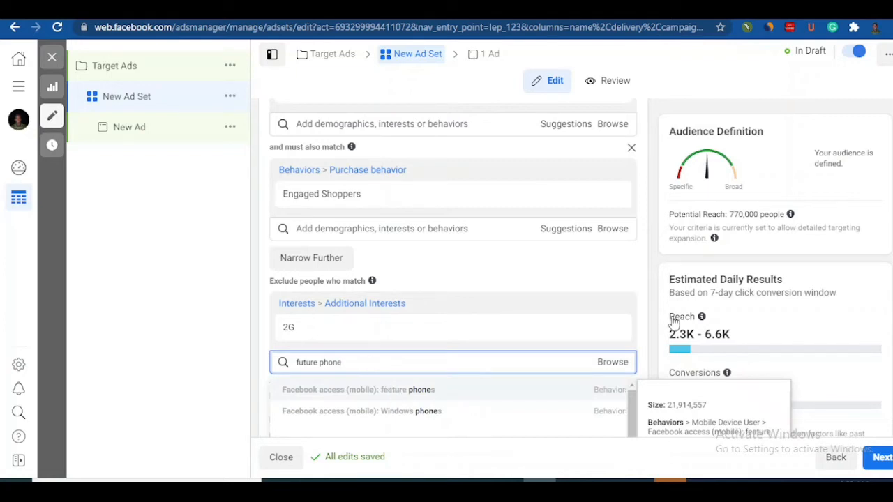
pyautogui.press('Return')
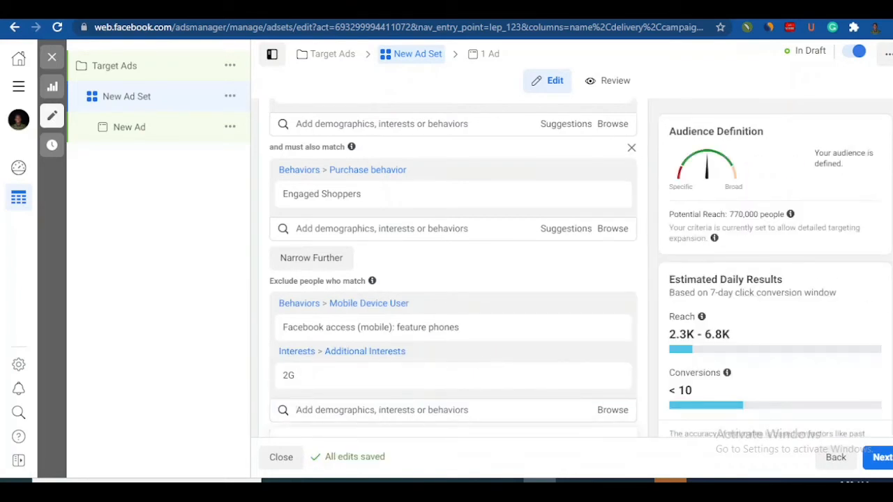
pyautogui.scroll(-1, 559, 307)
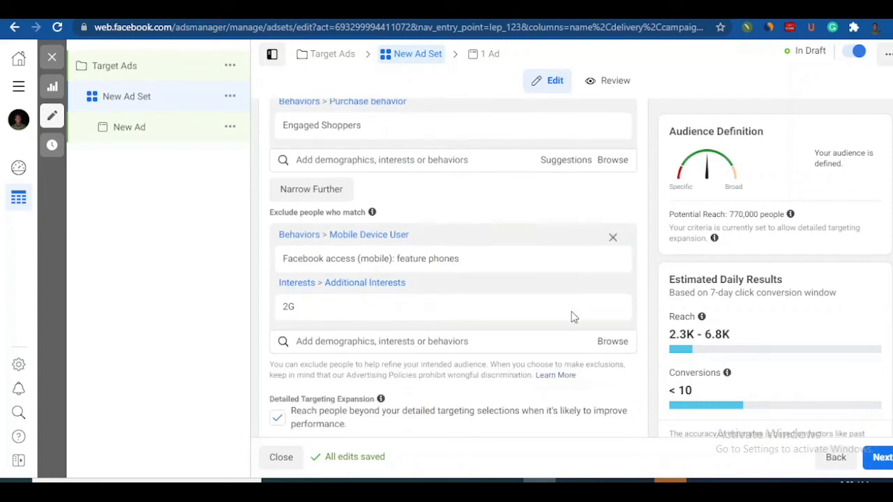
pyautogui.moveTo(614, 272)
pyautogui.scroll(3, 457, 310)
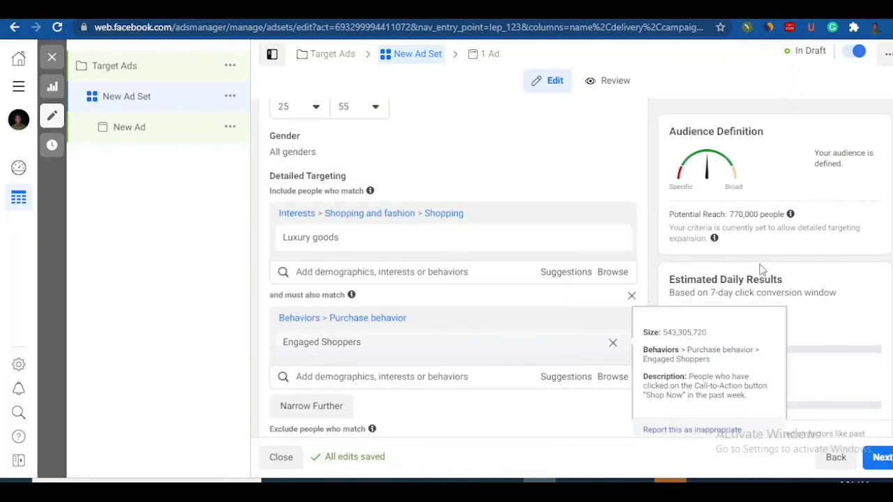
pyautogui.scroll(-1, 453, 279)
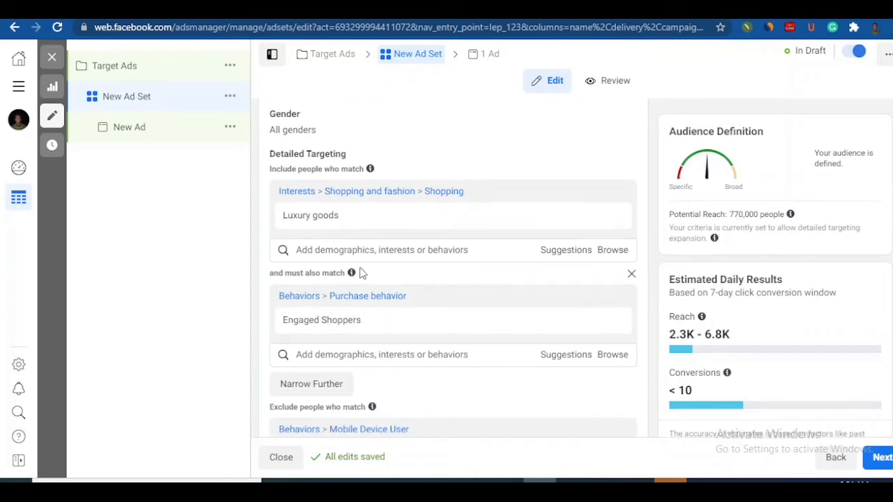
# Step: Replace the included Luxury goods interest with the interest Luxury vehicle
pyautogui.moveTo(350, 222)
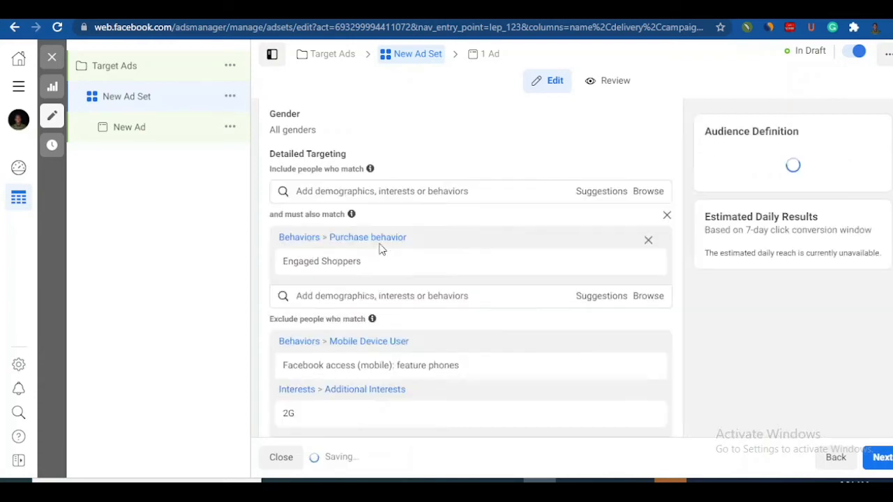
pyautogui.click(362, 195)
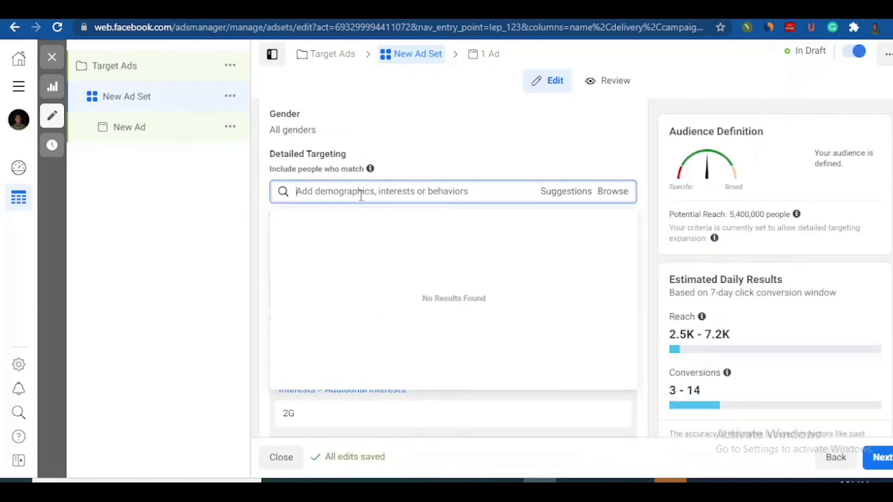
pyautogui.write('luxury')
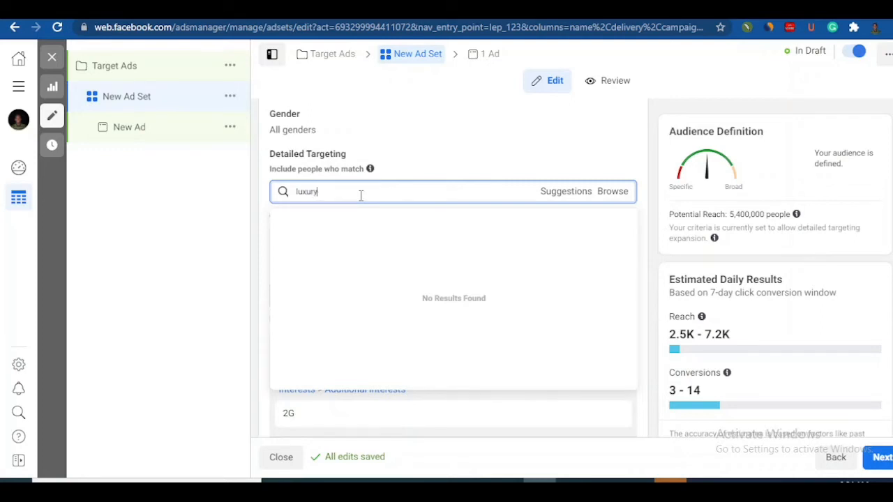
pyautogui.write(' vehicle')
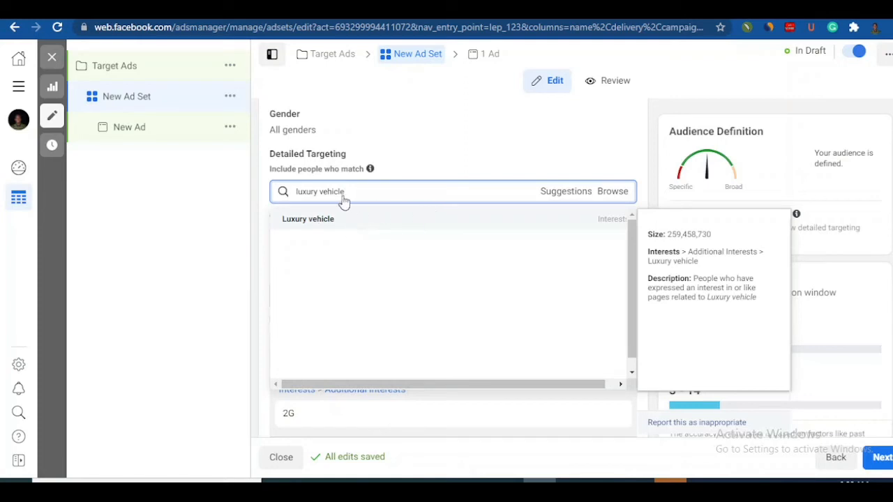
pyautogui.click(422, 249)
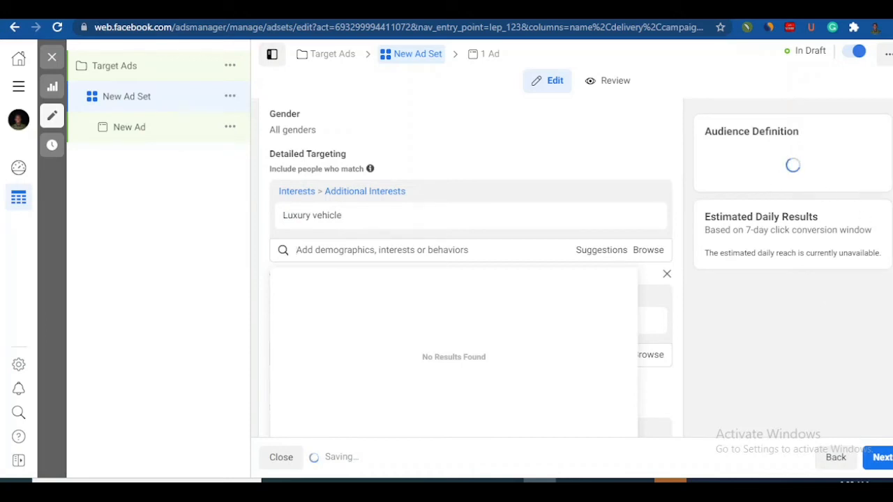
pyautogui.scroll(-1, 471, 279)
pyautogui.scroll(1, 471, 269)
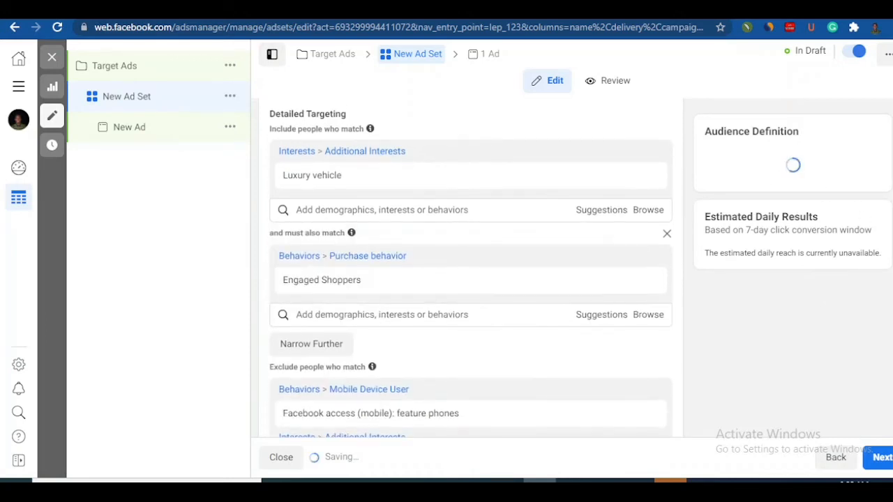
# Step: Include people with the interest Toyota Camry as well, and review the detailed targeting entries
pyautogui.click(411, 221)
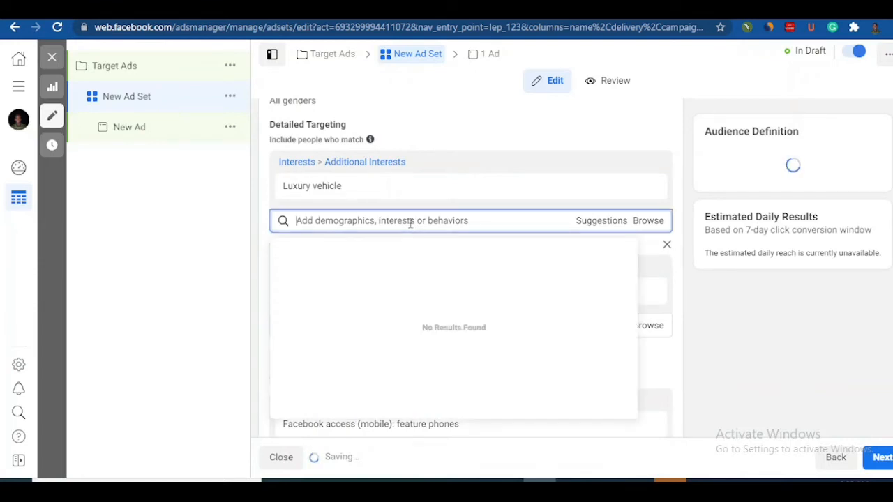
pyautogui.write('camry')
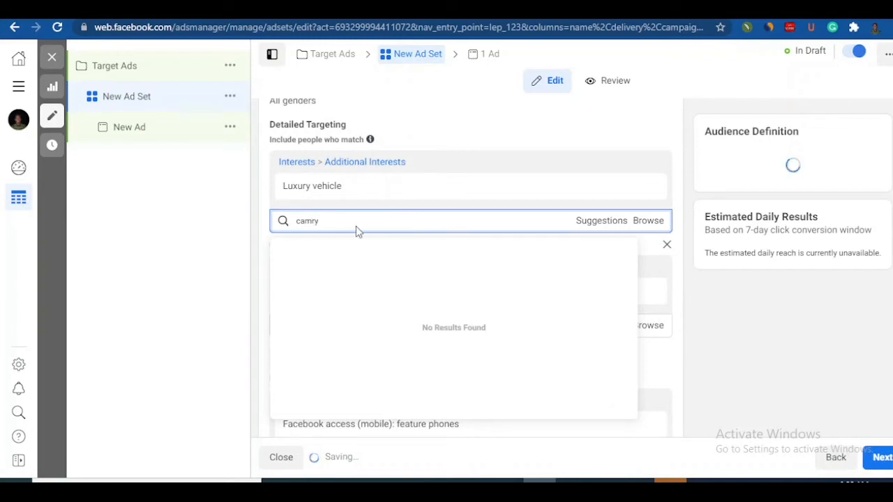
pyautogui.doubleClick(318, 222)
pyautogui.click(312, 221)
pyautogui.doubleClick(312, 221)
pyautogui.rightClick(310, 224)
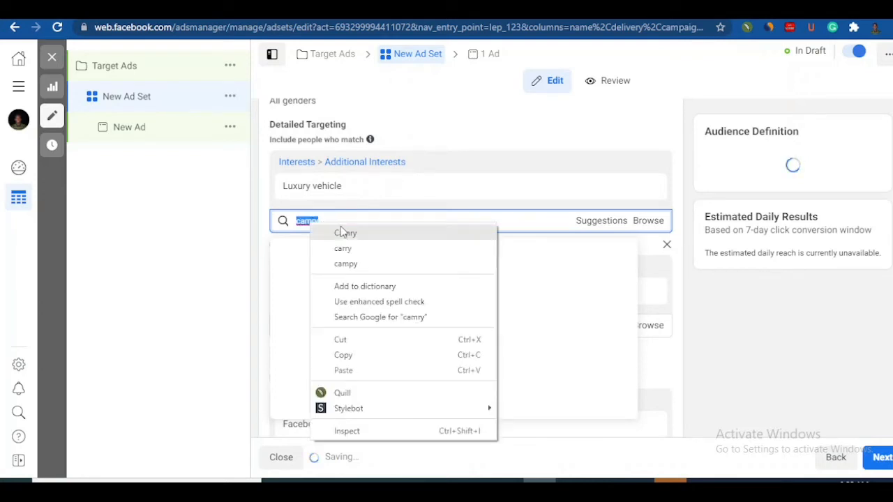
pyautogui.click(344, 233)
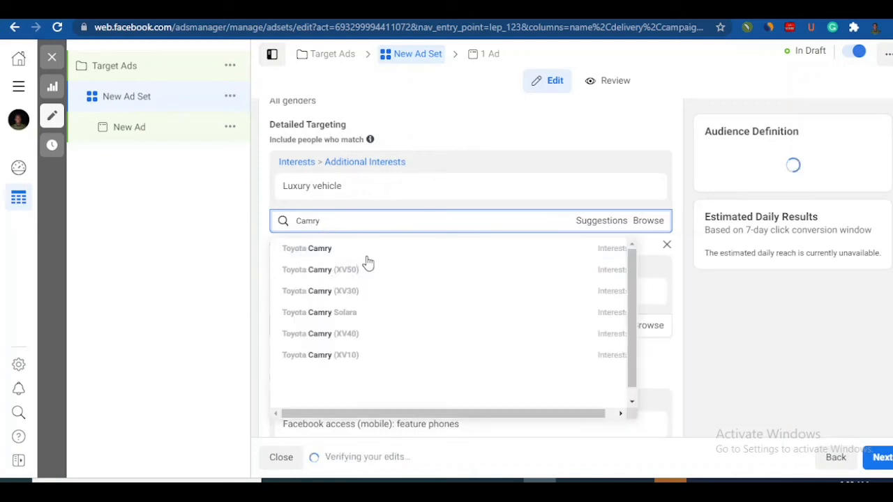
pyautogui.moveTo(349, 266)
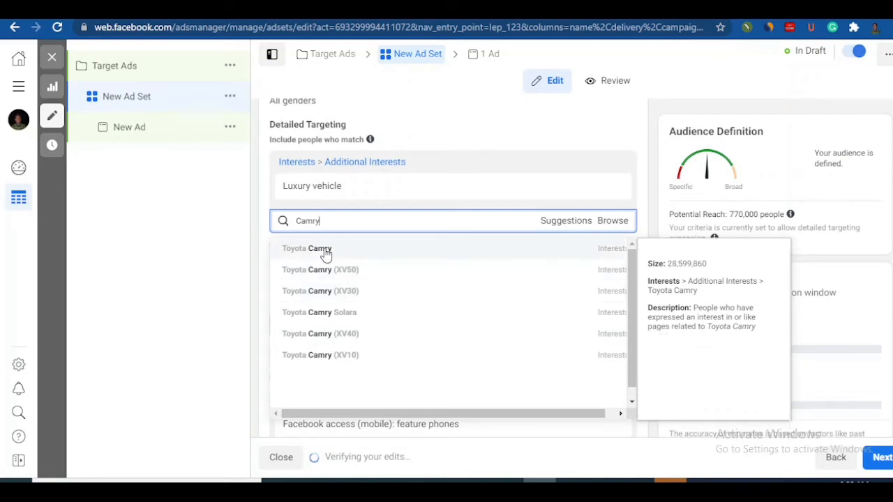
pyautogui.click(325, 252)
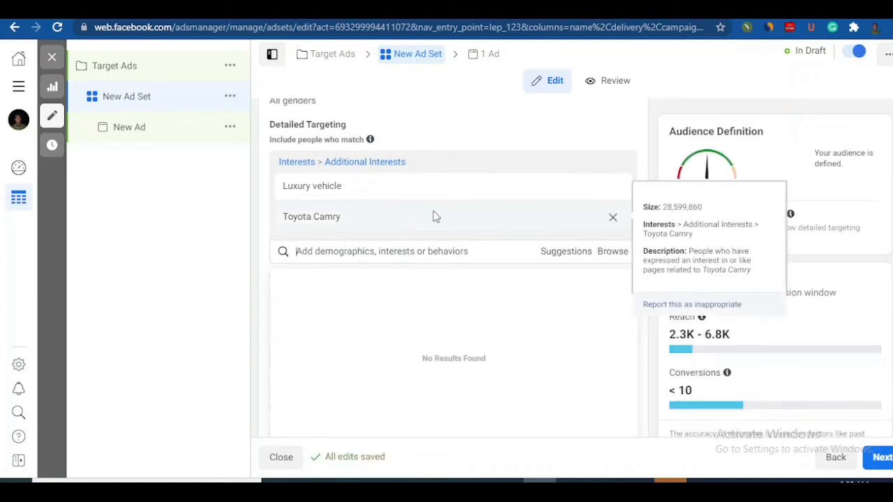
pyautogui.moveTo(396, 215)
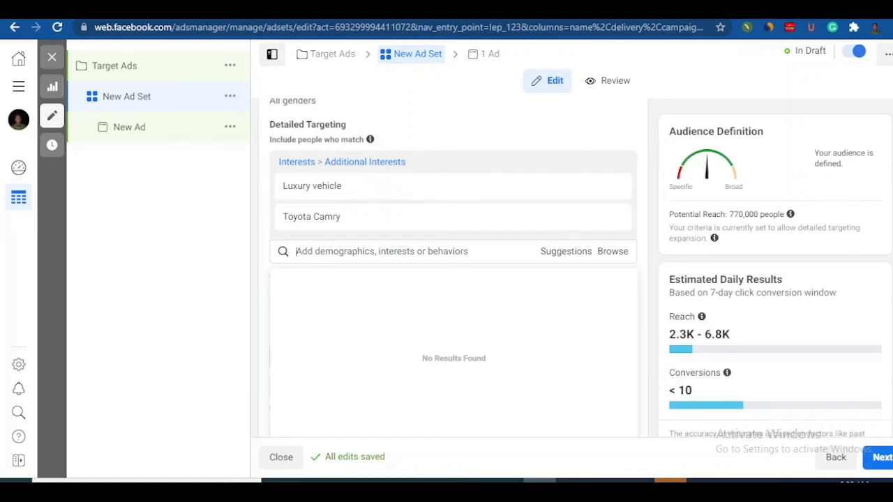
pyautogui.scroll(-2, 454, 270)
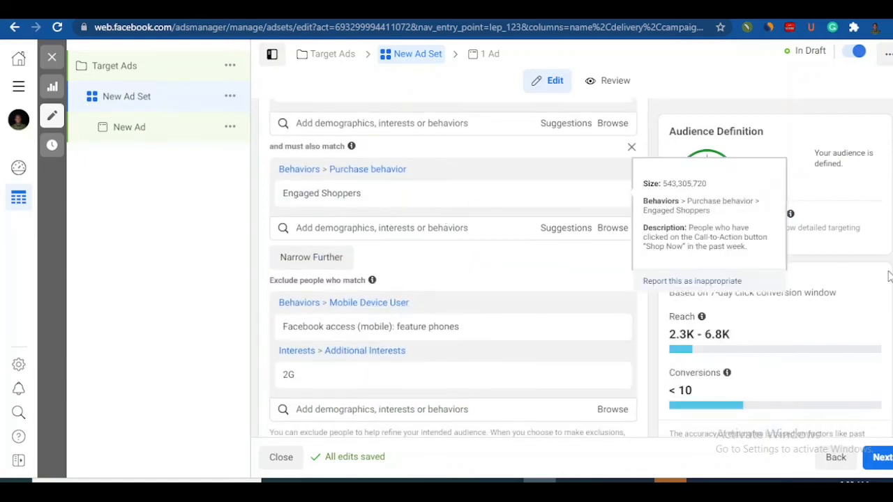
pyautogui.scroll(1, 453, 269)
pyautogui.scroll(2, 453, 269)
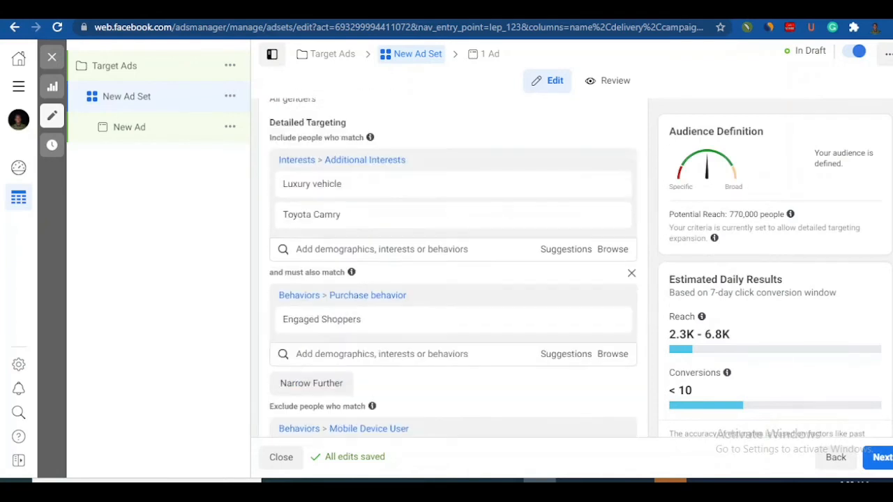
# Step: Replace the included vehicle interests with the travel behavior Frequent international travelers, and check the audience's potential reach
pyautogui.moveTo(359, 204)
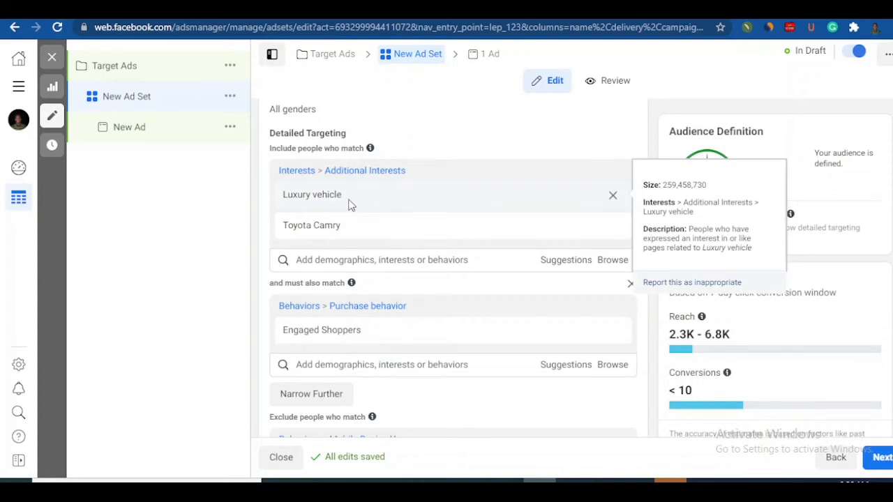
pyautogui.moveTo(552, 241)
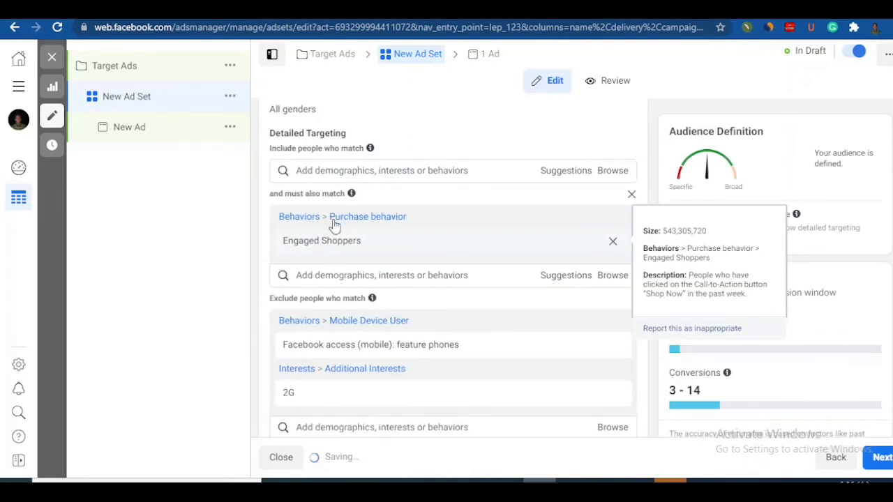
pyautogui.click(329, 172)
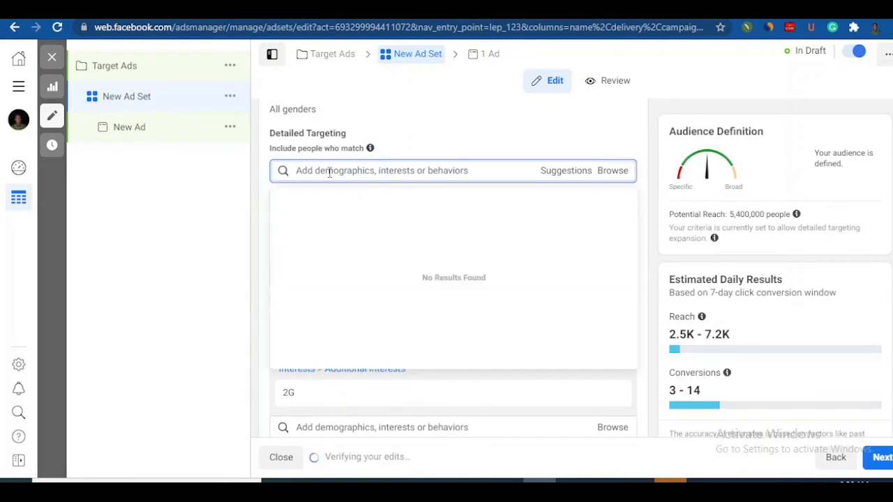
pyautogui.write('international traveller')
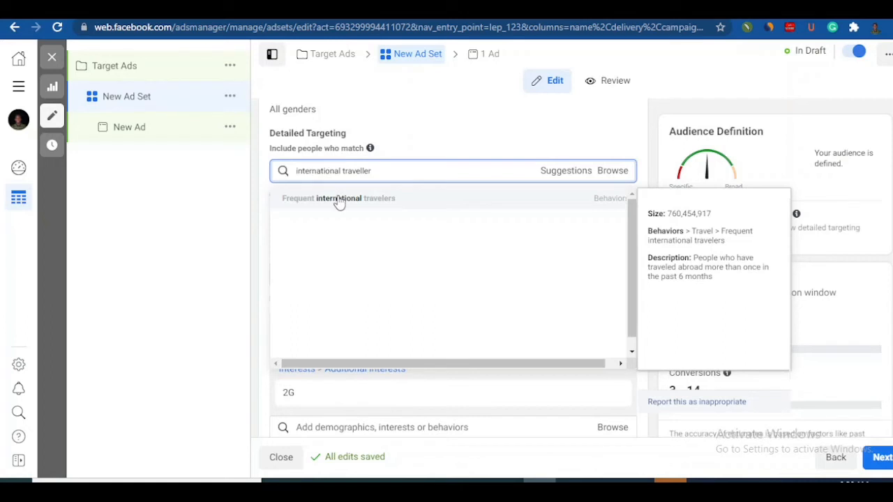
pyautogui.click(339, 202)
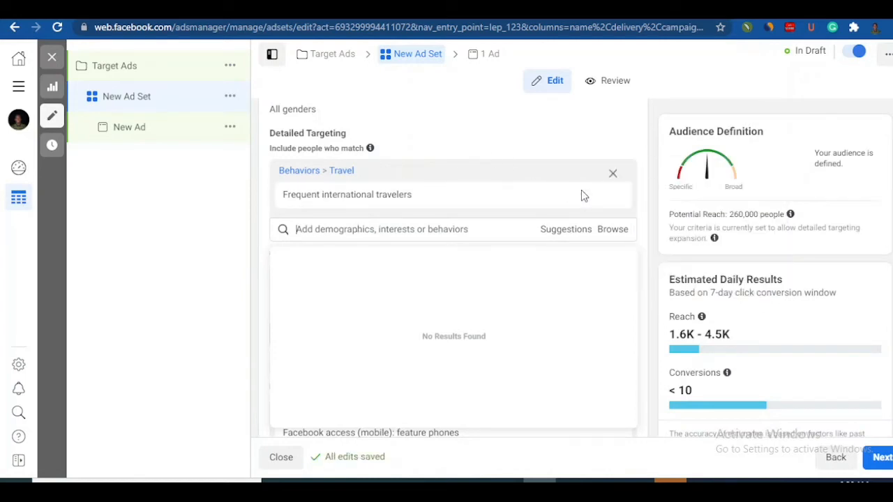
pyautogui.scroll(-1, 454, 279)
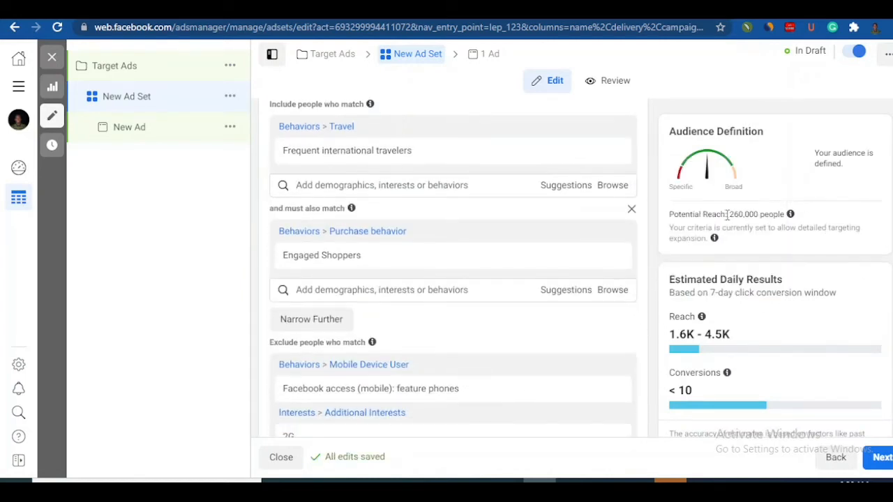
pyautogui.moveTo(730, 217); pyautogui.dragTo(777, 216)
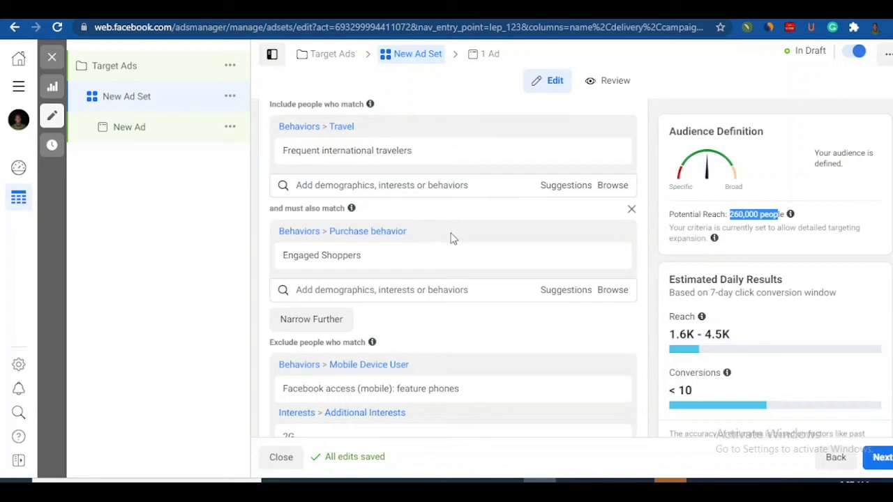
# Step: Remove the Engaged Shoppers behavior from the narrowing criteria and search there for first class travellers
pyautogui.moveTo(459, 252)
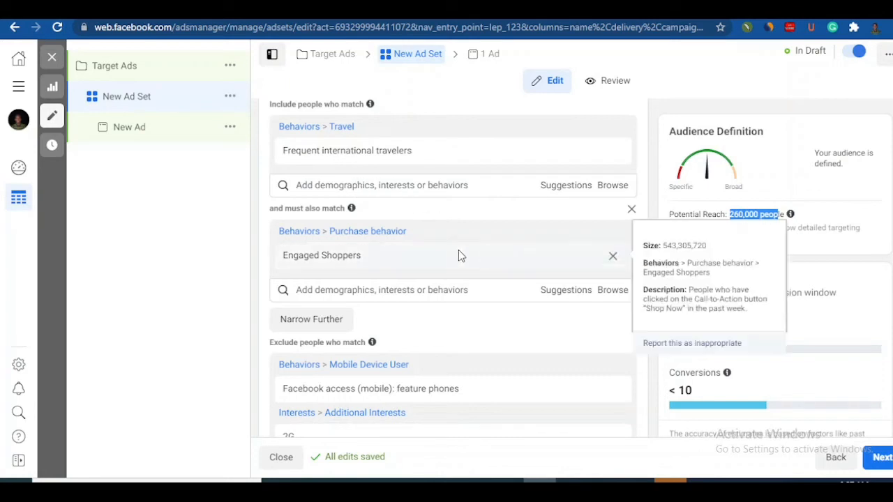
pyautogui.click(614, 258)
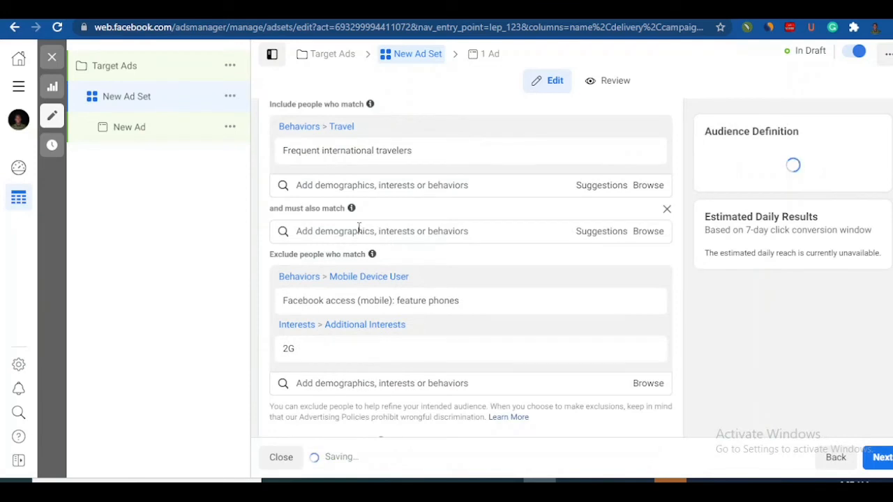
pyautogui.click(359, 230)
pyautogui.write('fir')
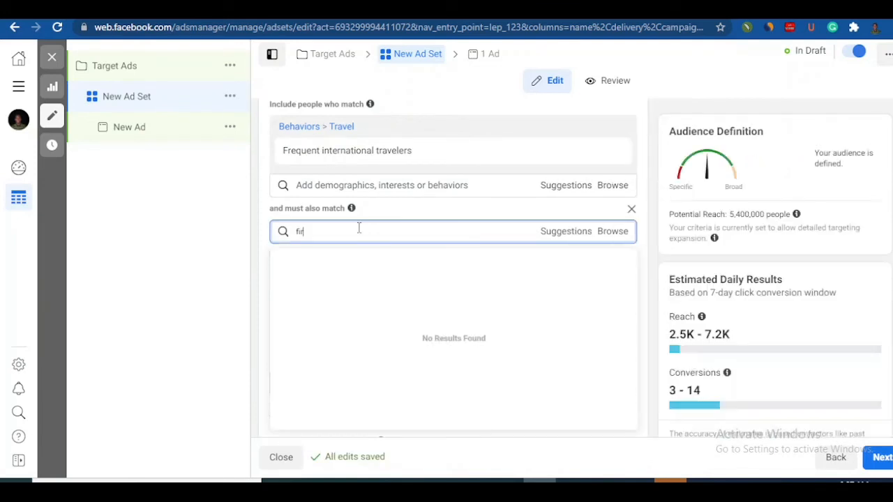
pyautogui.write('st class travellers')
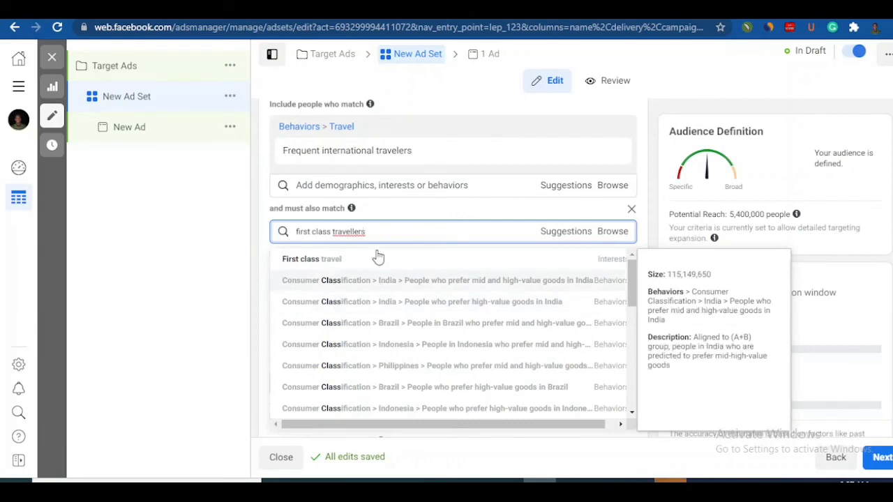
pyautogui.tripleClick(357, 231)
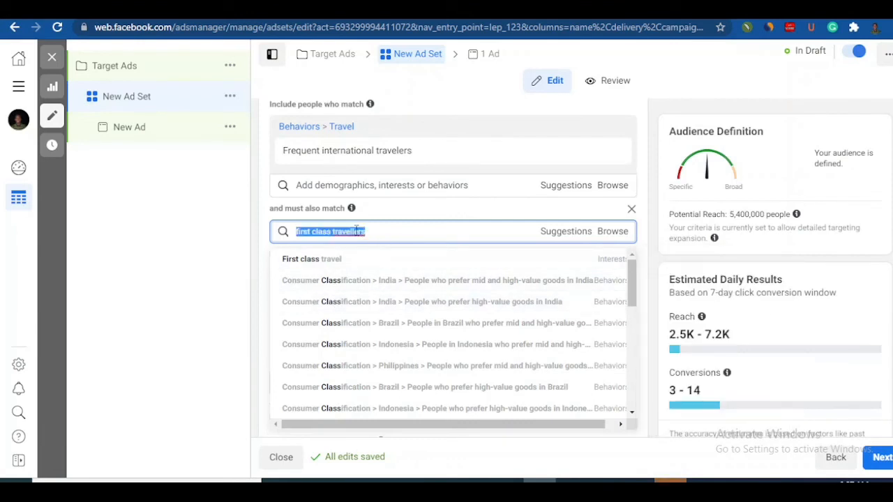
pyautogui.press('BackSpace')
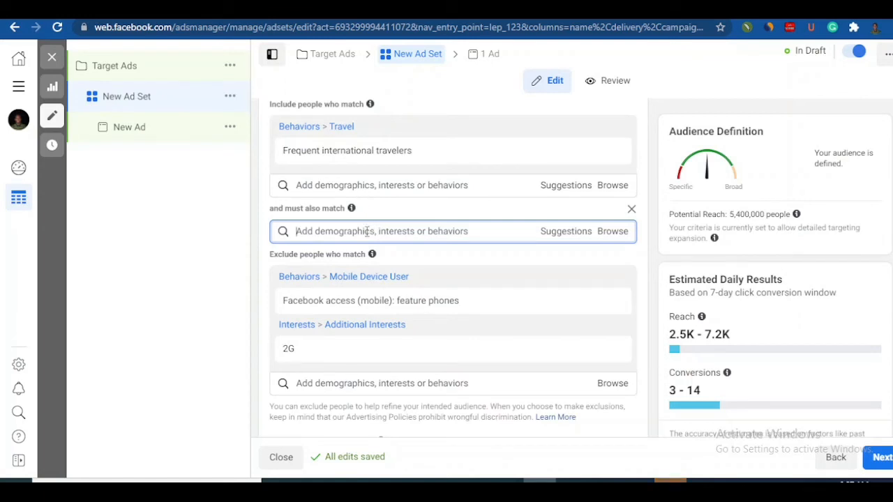
# Step: Narrow the audience to people who must also match the interest First class travel
pyautogui.write('first ')
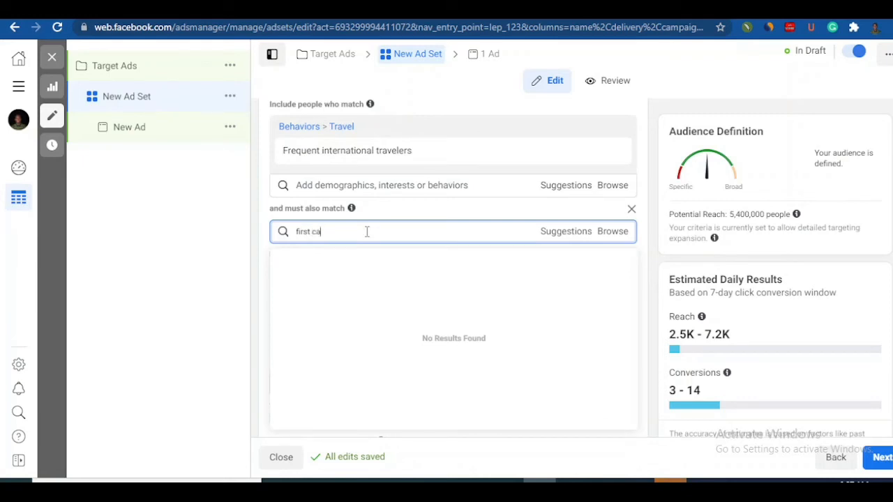
pyautogui.write('ca')
pyautogui.press('BackSpace')
pyautogui.write('lass ')
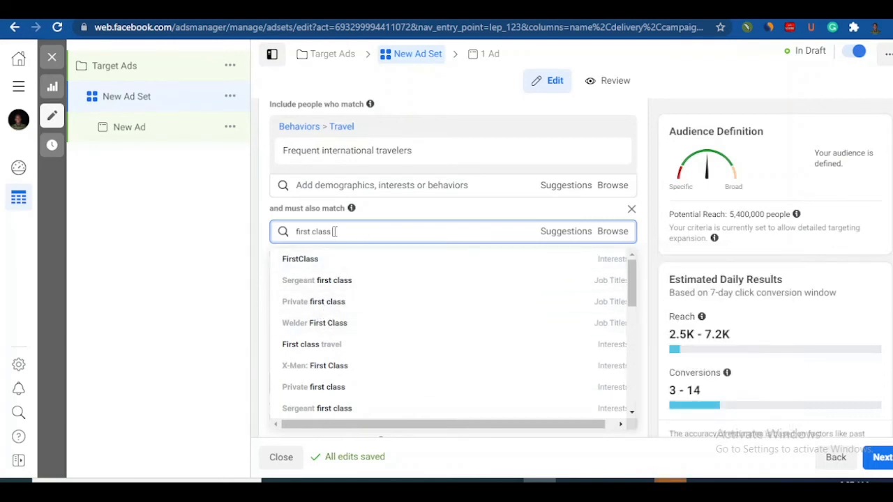
pyautogui.write('travel')
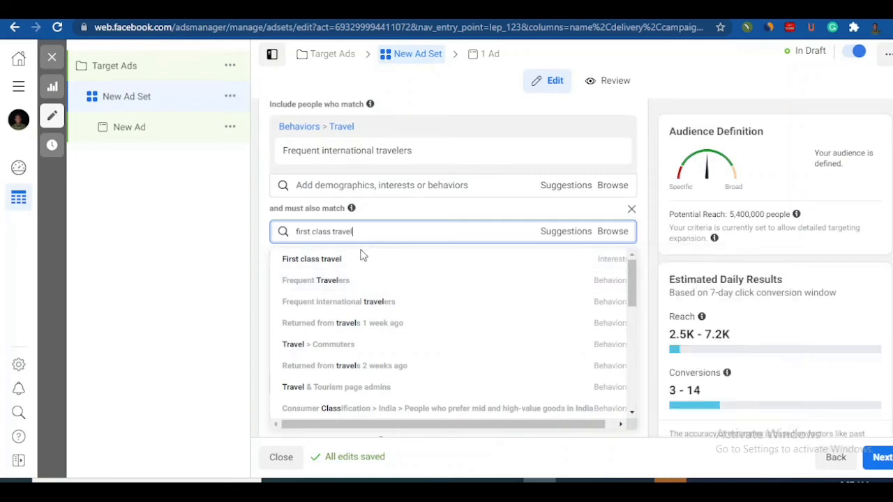
pyautogui.moveTo(380, 152)
pyautogui.moveTo(349, 270)
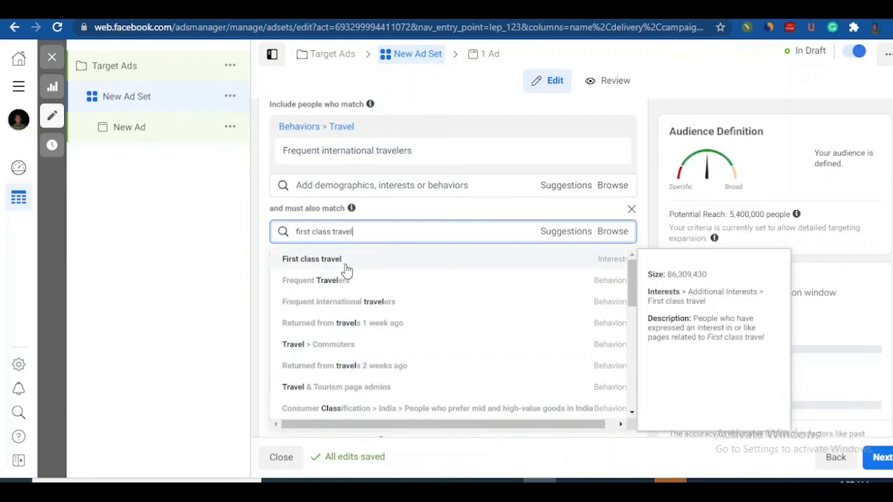
pyautogui.click(321, 261)
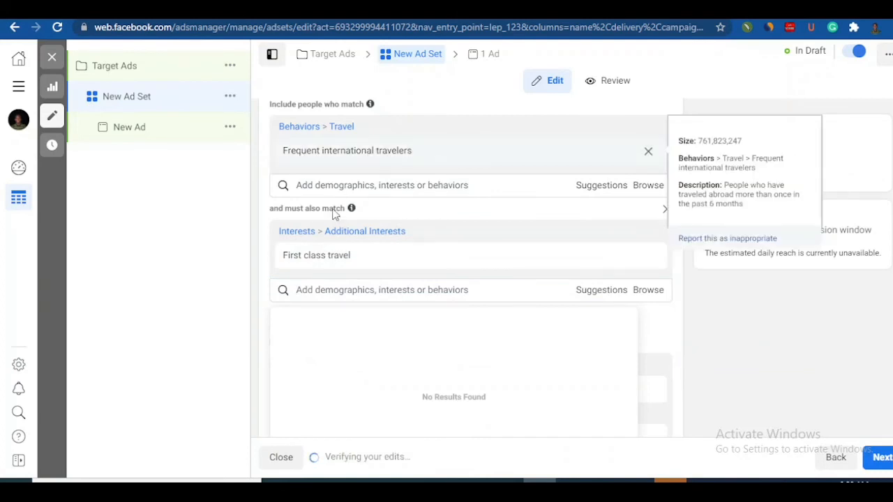
# Step: Review the included, narrowed and excluded detailed targeting entries together with the audience's potential reach
pyautogui.moveTo(380, 266)
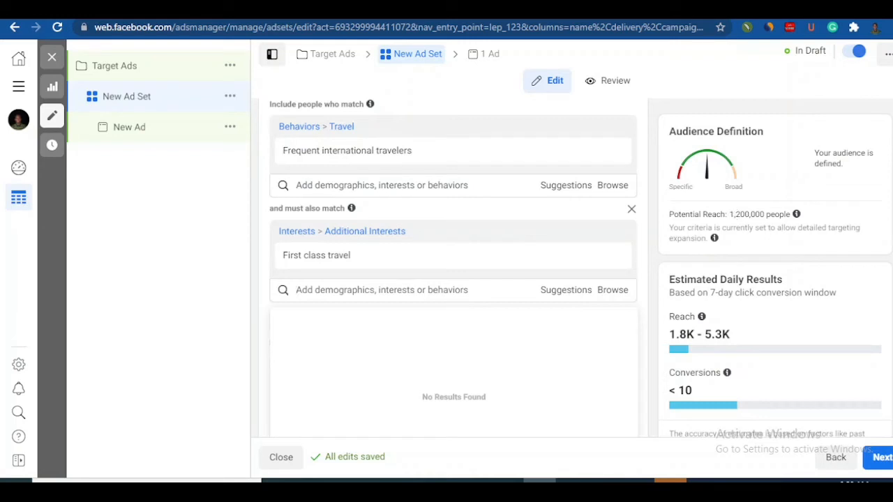
pyautogui.scroll(-5, 454, 268)
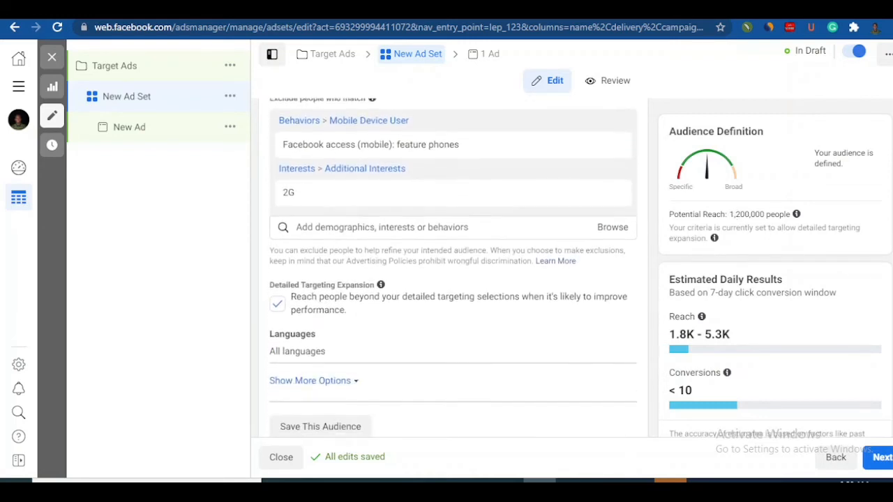
pyautogui.scroll(3, 453, 268)
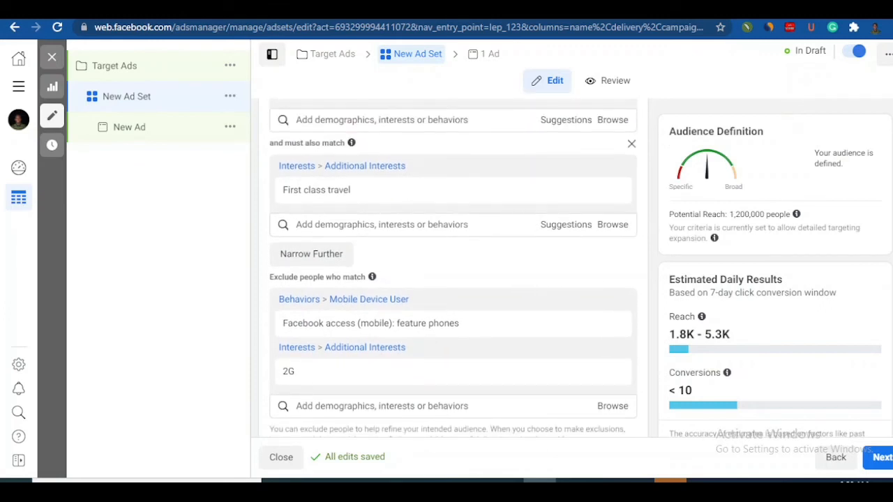
pyautogui.scroll(2, 453, 268)
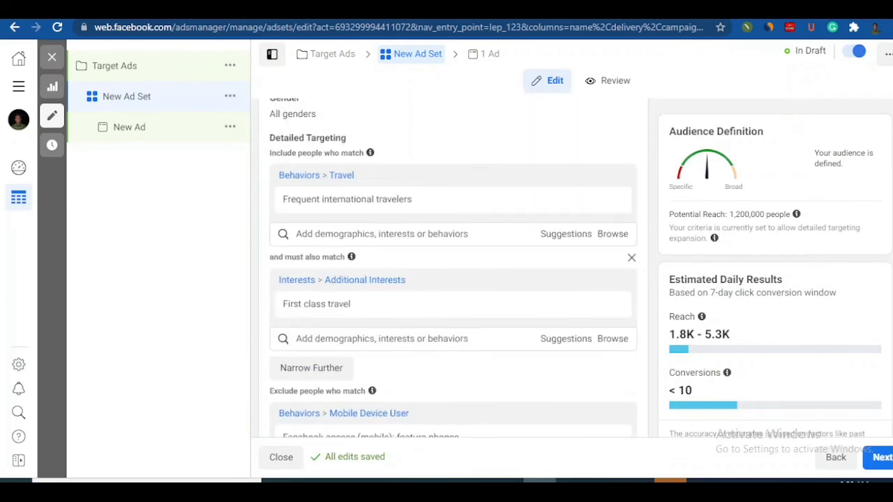
pyautogui.scroll(-1, 454, 268)
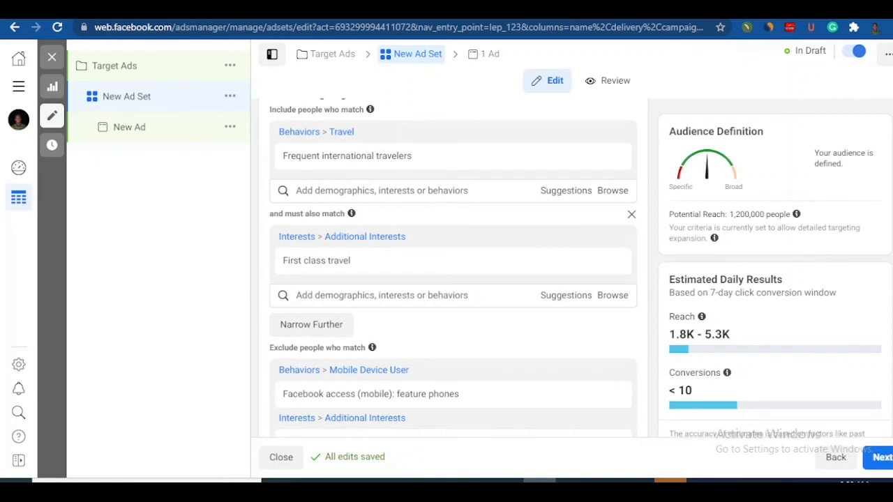
pyautogui.scroll(-1, 453, 268)
pyautogui.scroll(2, 454, 268)
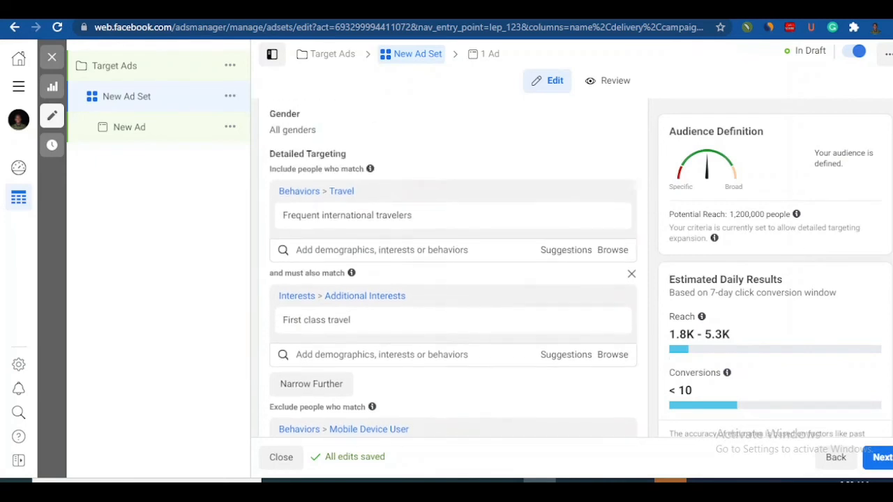
pyautogui.scroll(1, 454, 268)
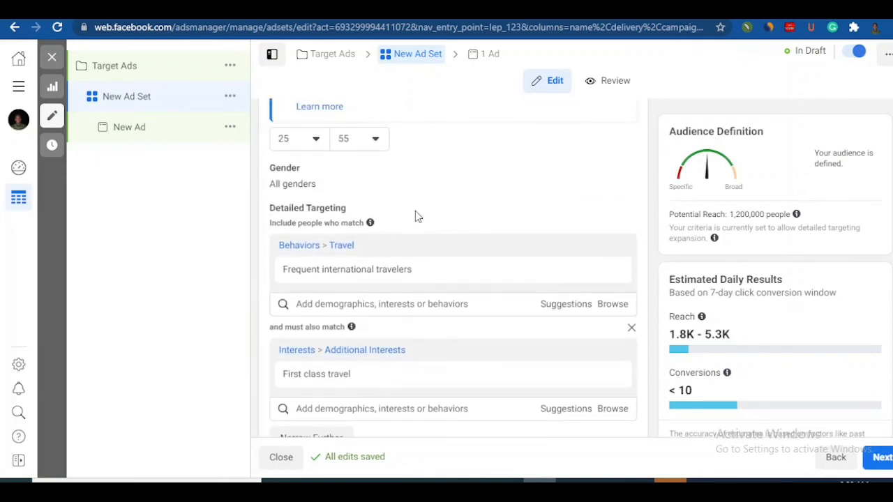
# Step: Remove Frequent international travelers from the included entries and First class travel from the narrowing criteria
pyautogui.moveTo(333, 275)
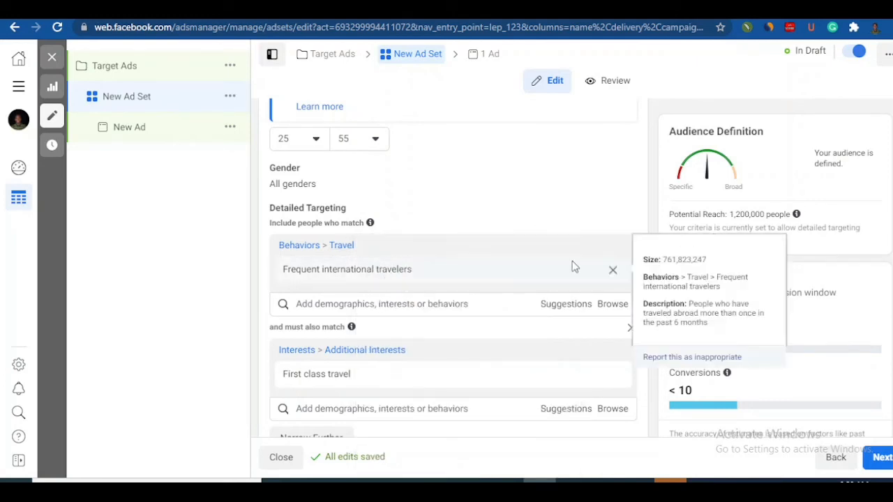
pyautogui.moveTo(617, 272)
pyautogui.click(613, 271)
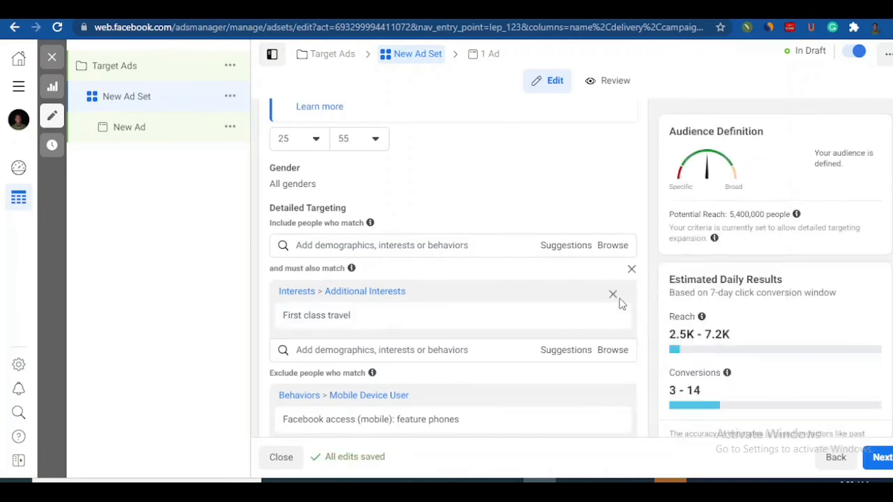
pyautogui.moveTo(609, 316)
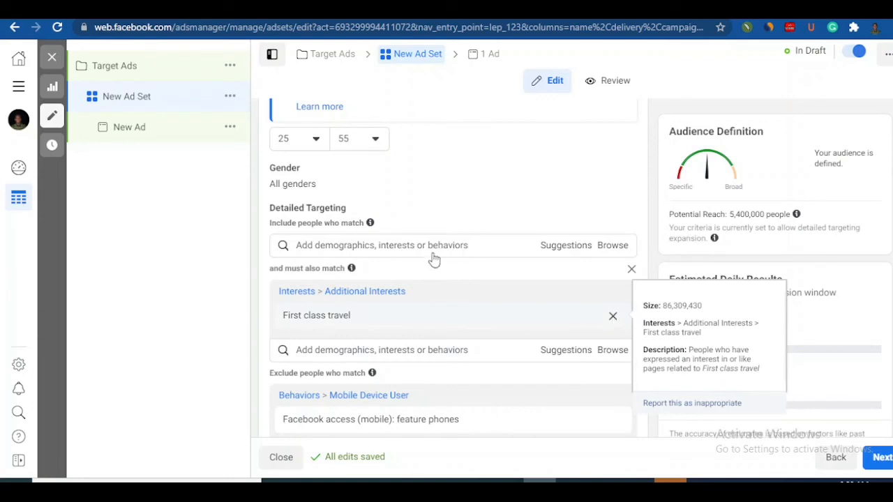
# Step: Include people with the additional interest weight Loss (fitness & wellness) in the detailed targeting
pyautogui.click(364, 245)
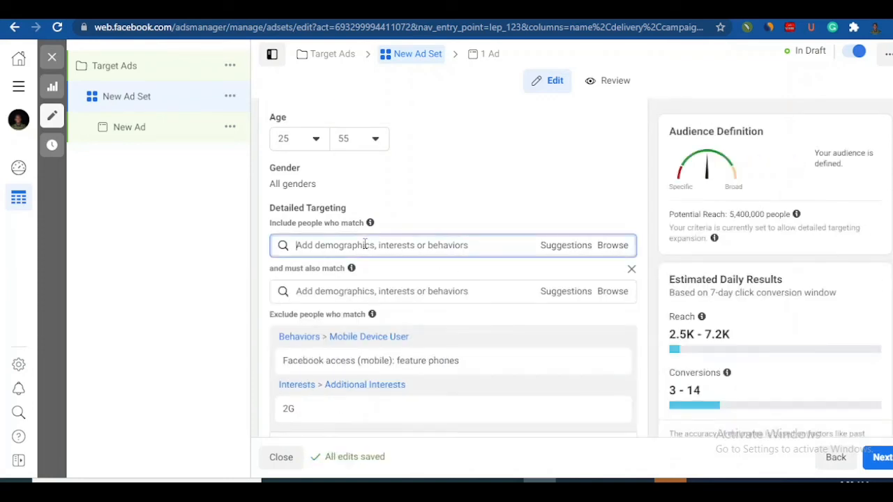
pyautogui.write('l')
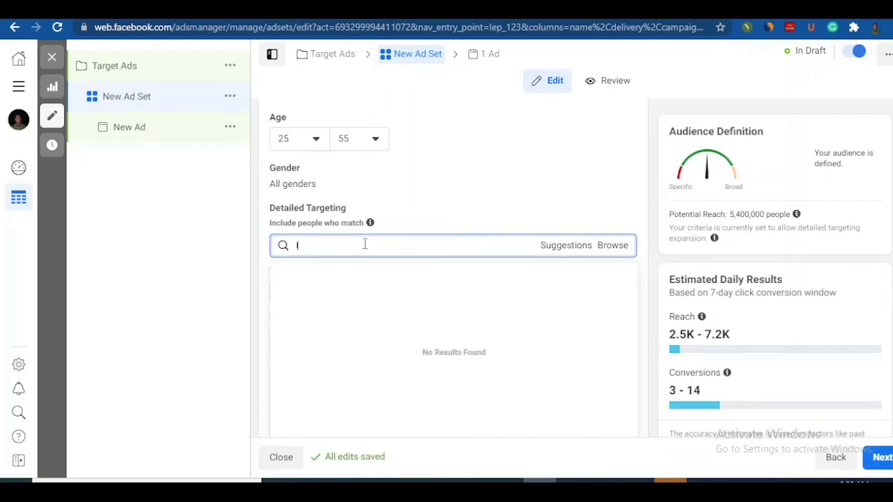
pyautogui.press('BackSpace')
pyautogui.write('weight loss')
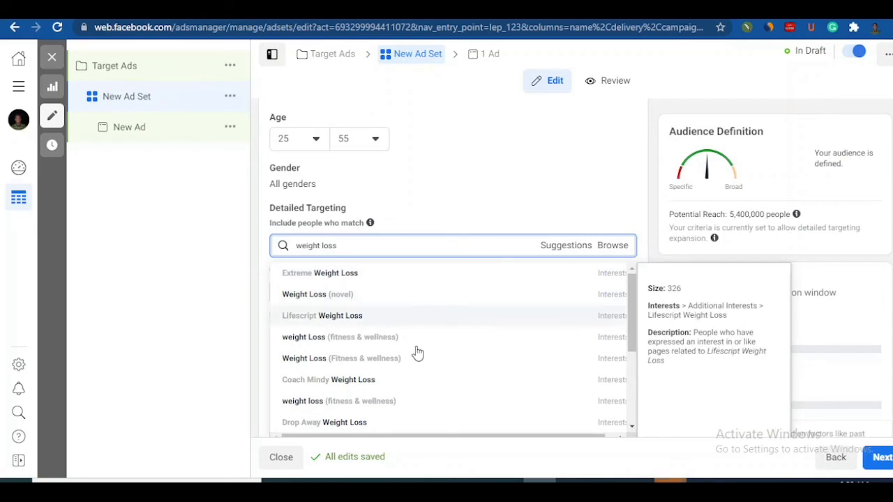
pyautogui.click(312, 343)
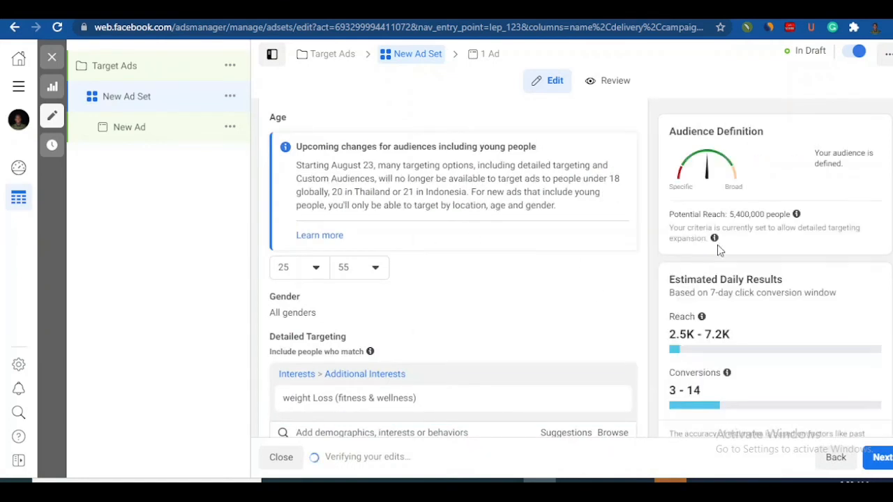
pyautogui.scroll(-1, 454, 268)
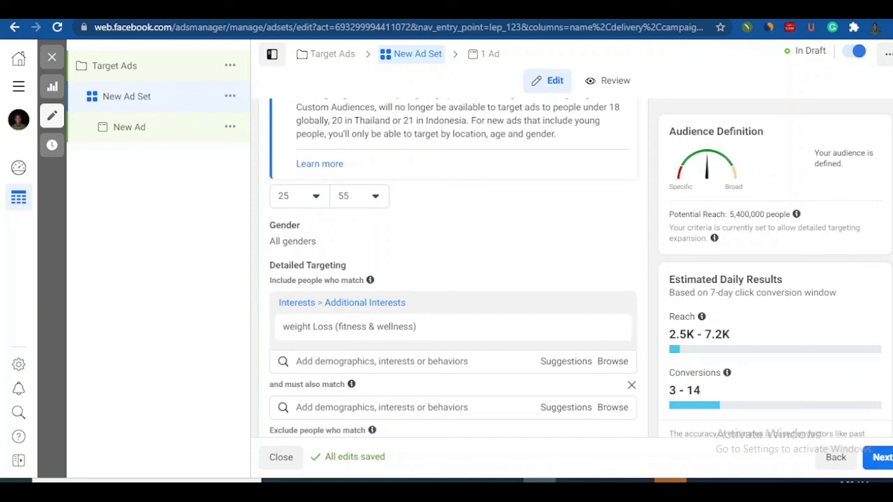
pyautogui.scroll(-1, 454, 267)
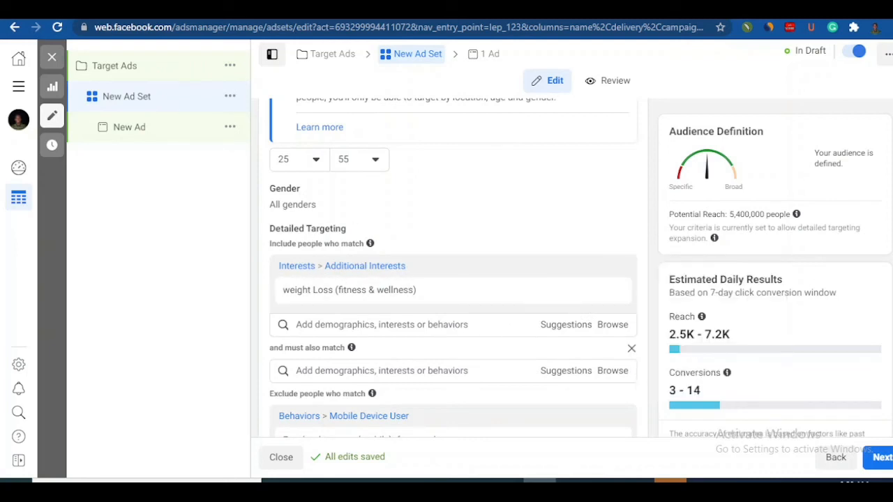
pyautogui.scroll(-1, 468, 302)
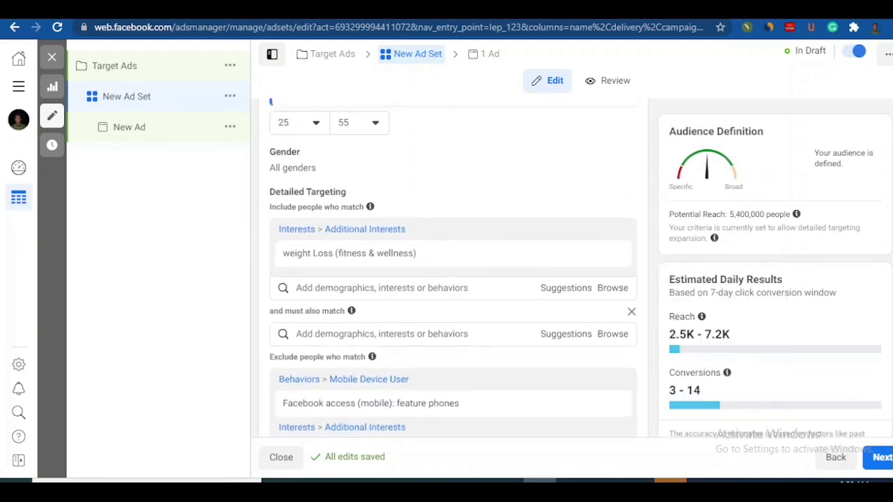
# Step: Also include the income demographic Household income: top 5% of ZIP codes (US), and remove the empty narrowing criteria
pyautogui.click(460, 289)
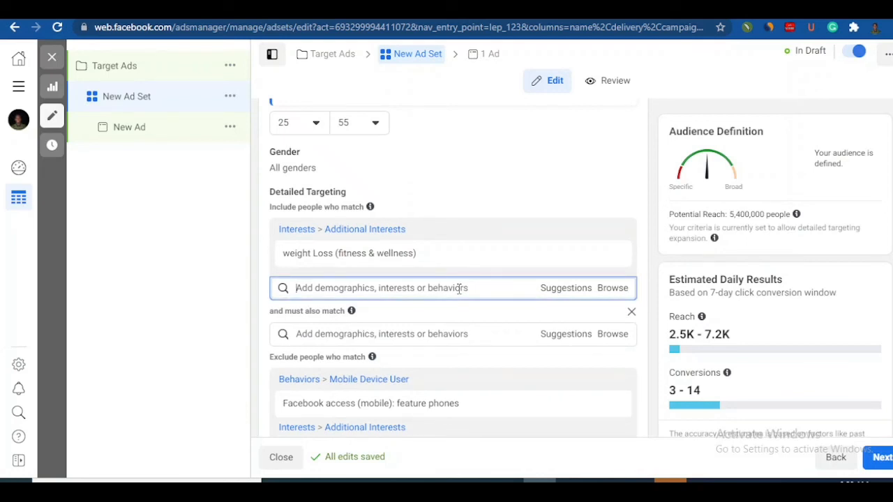
pyautogui.write('zip code')
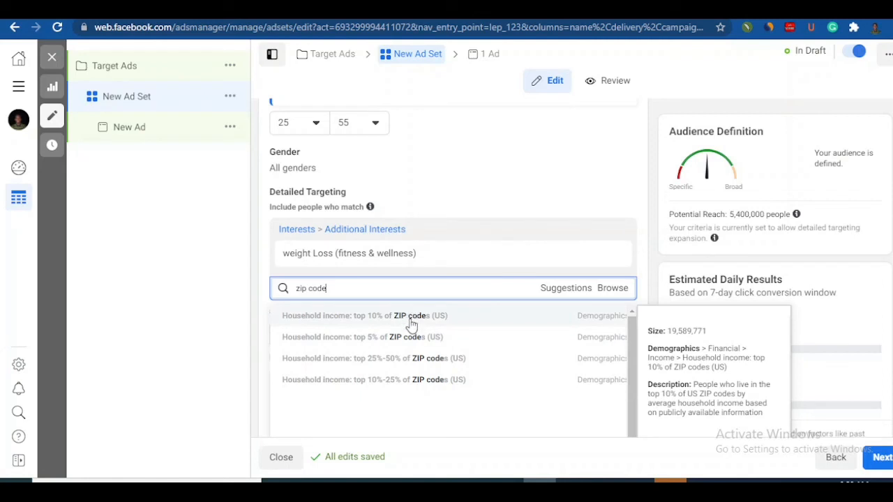
pyautogui.click(397, 338)
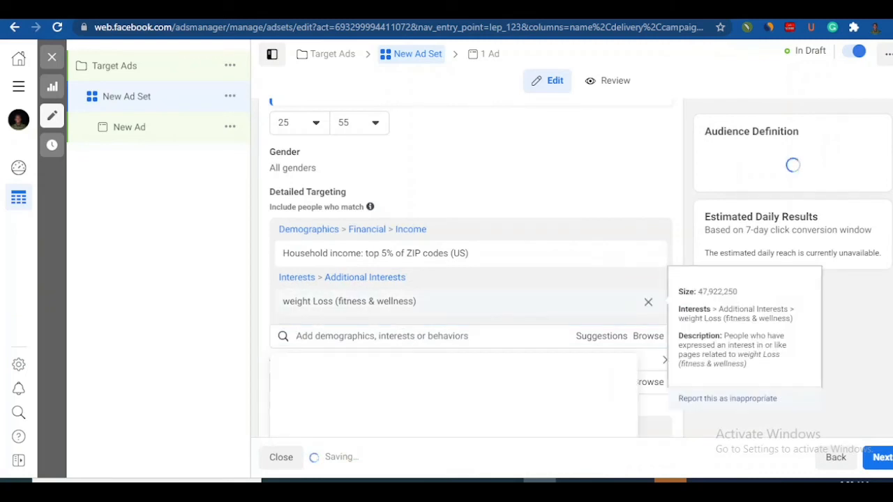
pyautogui.scroll(-3, 471, 279)
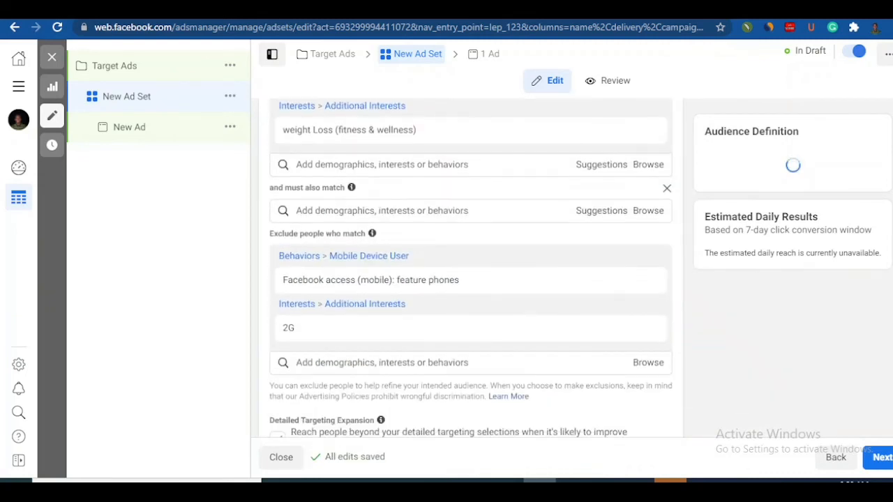
pyautogui.scroll(2, 635, 347)
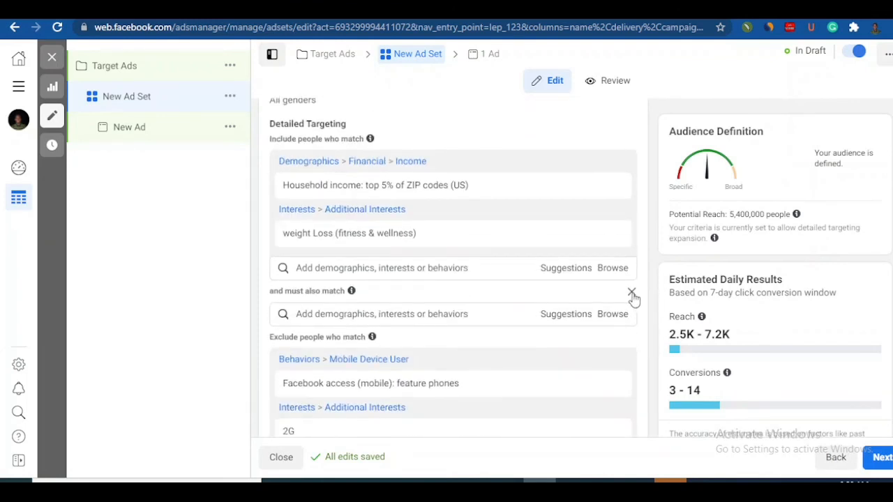
pyautogui.click(632, 292)
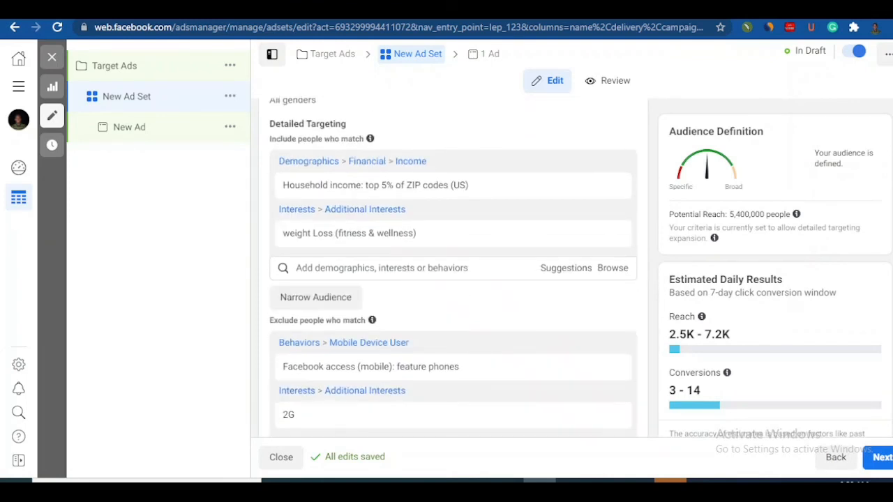
pyautogui.scroll(1, 454, 268)
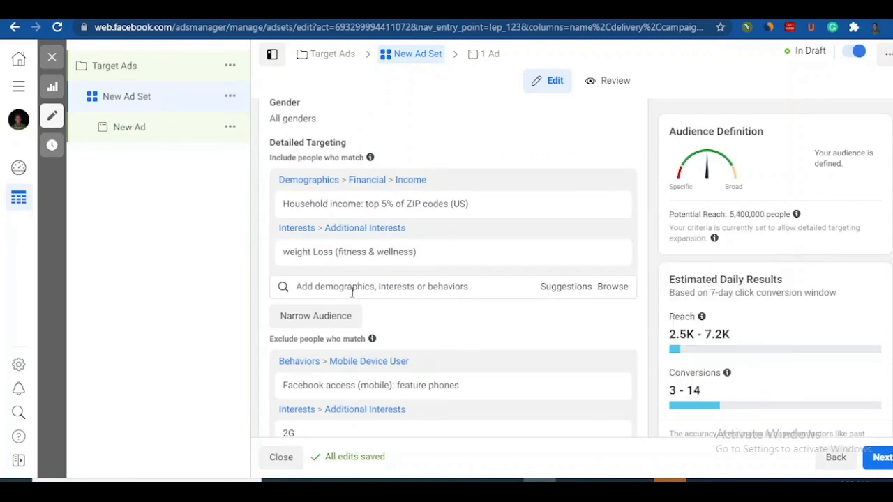
# Step: Add an empty must-also-match condition to the detailed targeting, keep waiting for the unresponsive page, and clear the mistyped search text
pyautogui.click(340, 320)
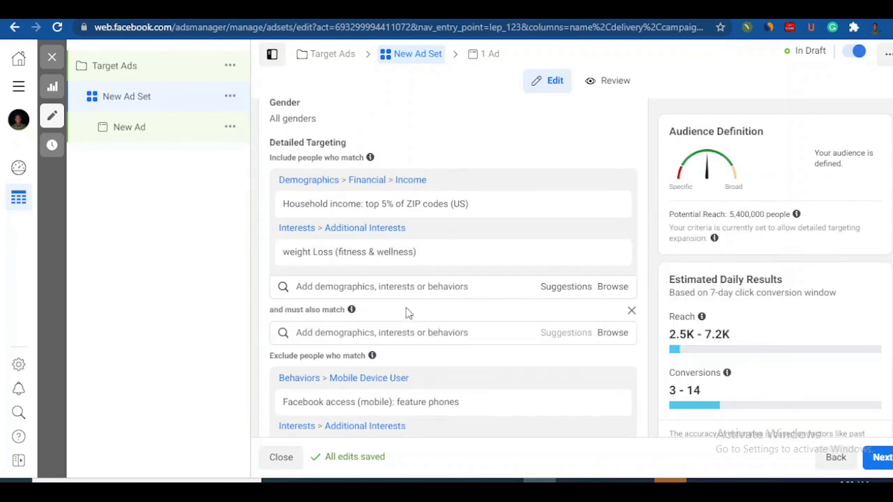
pyautogui.click(381, 333)
pyautogui.write('en')
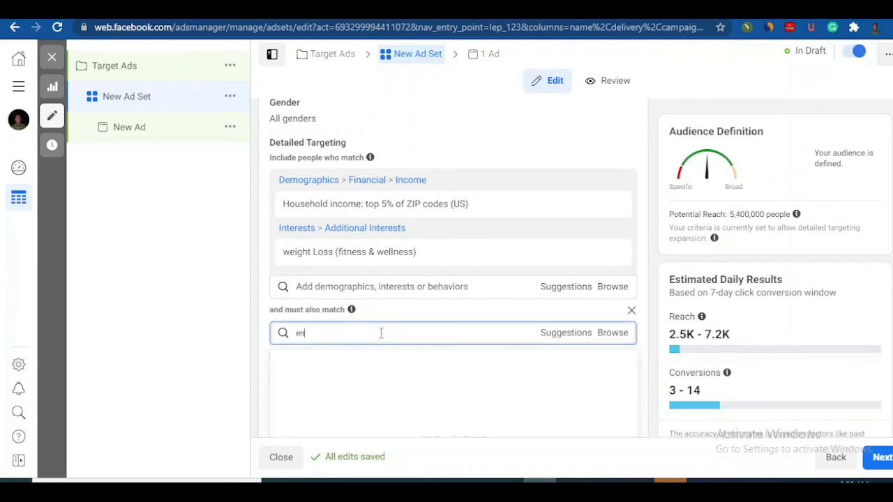
pyautogui.write('gade')
pyautogui.press('BackSpace')
pyautogui.press('BackSpace')
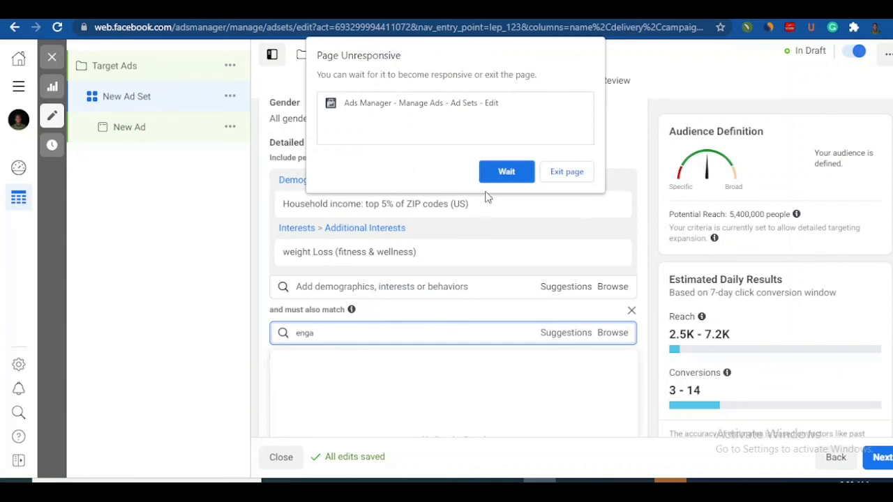
pyautogui.click(500, 178)
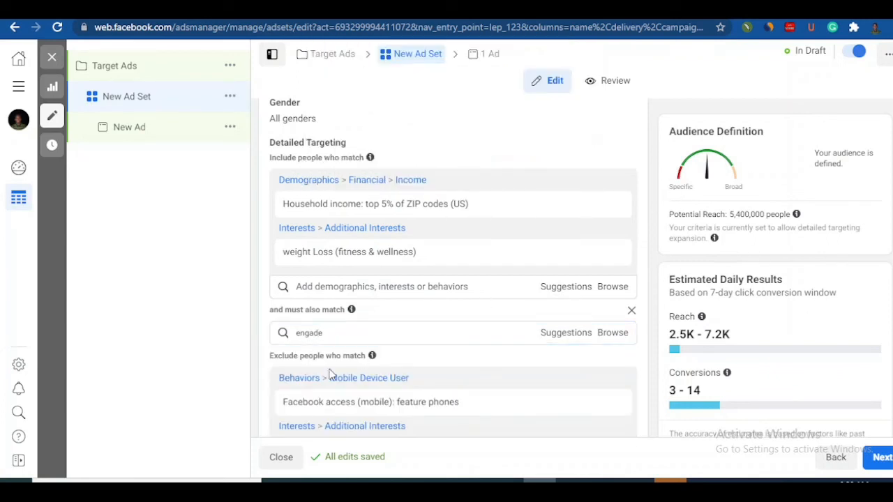
pyautogui.click(329, 334)
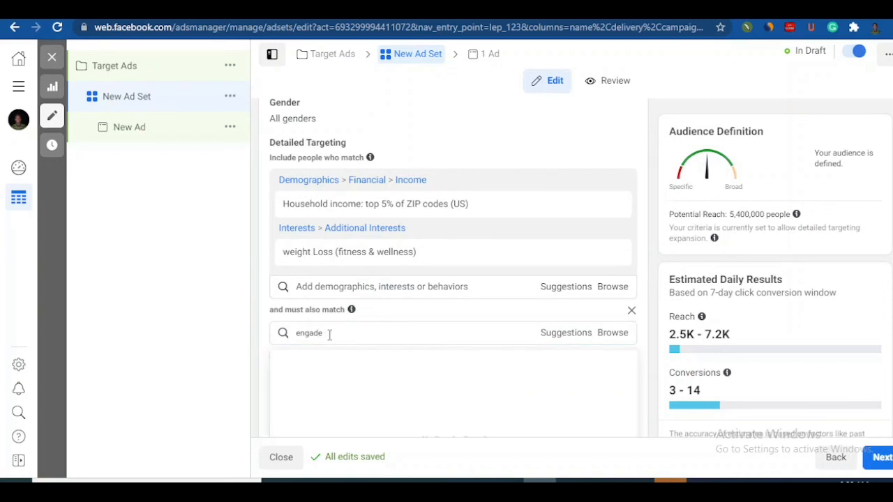
pyautogui.hotkey('ctrl', 'a')
pyautogui.press('BackSpace')
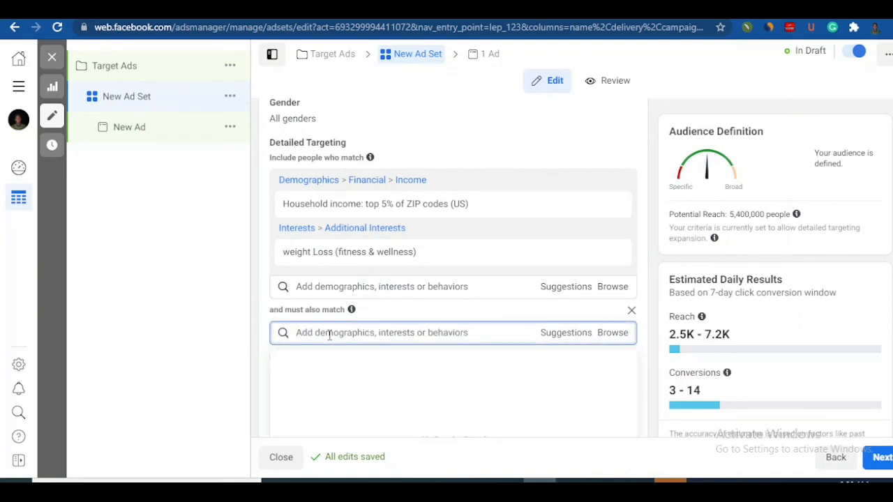
# Step: Narrow the audience to people who must also match the purchase behavior Engaged Shoppers
pyautogui.write('enga')
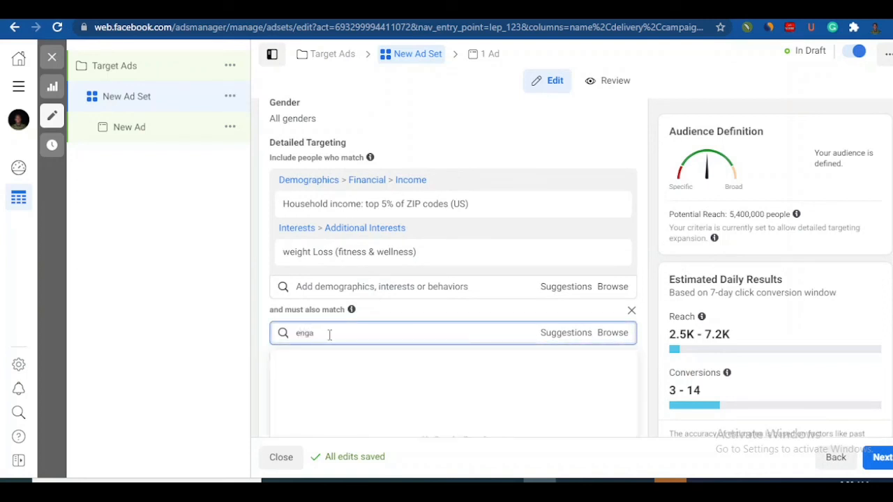
pyautogui.write('ged')
pyautogui.write(' shoo')
pyautogui.press('BackSpace')
pyautogui.press('BackSpace')
pyautogui.write('opers')
pyautogui.tripleClick(344, 333)
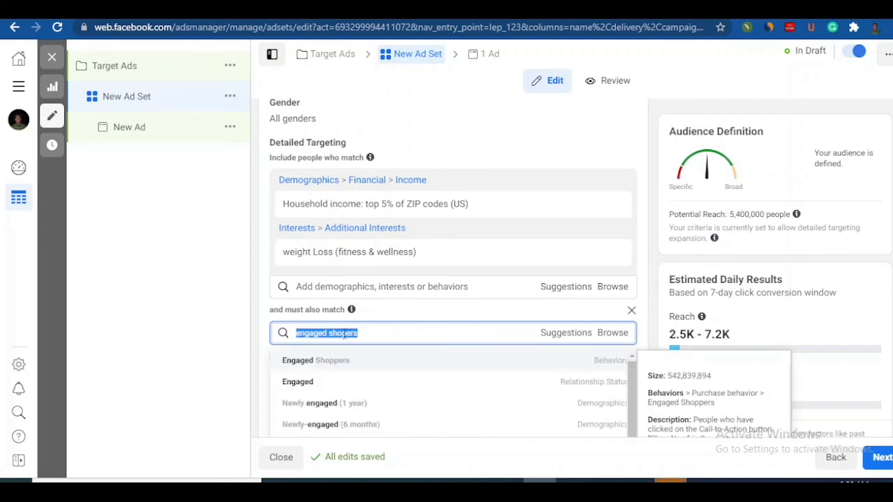
pyautogui.click(343, 370)
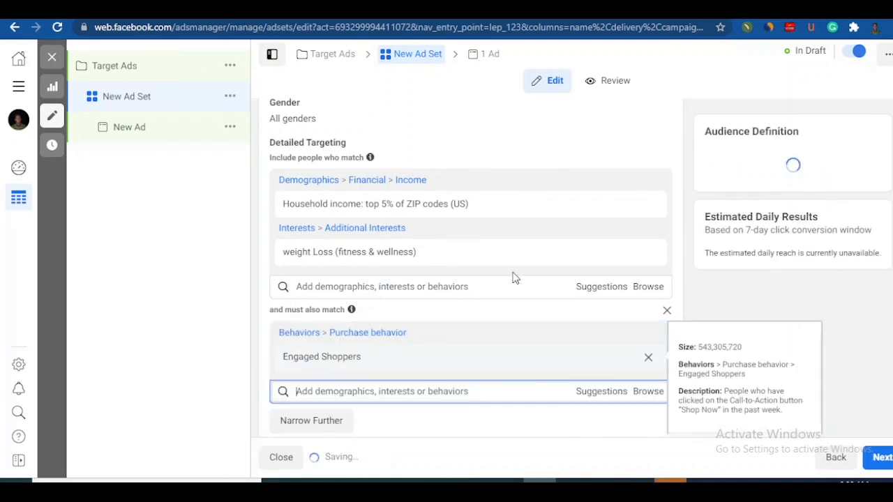
# Step: Review the audience's potential reach, its included, narrowed and excluded targeting entries, and the targeting expansion and language settings
pyautogui.moveTo(339, 209)
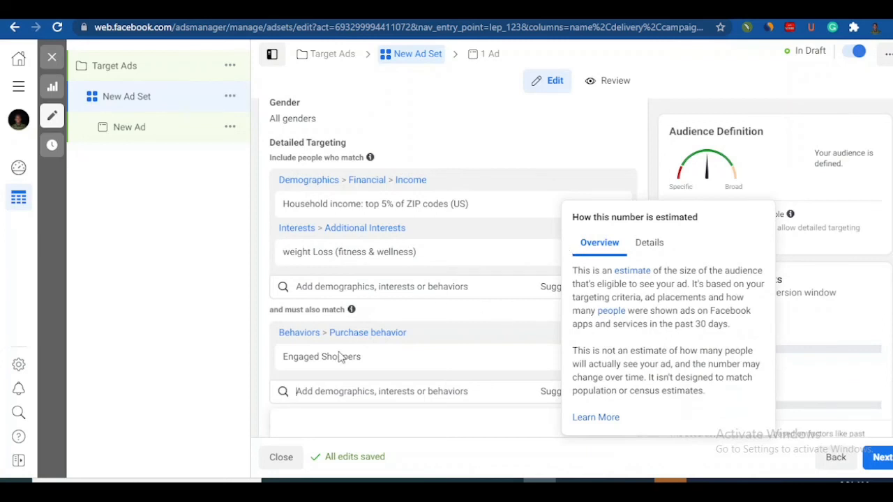
pyautogui.scroll(-3, 454, 268)
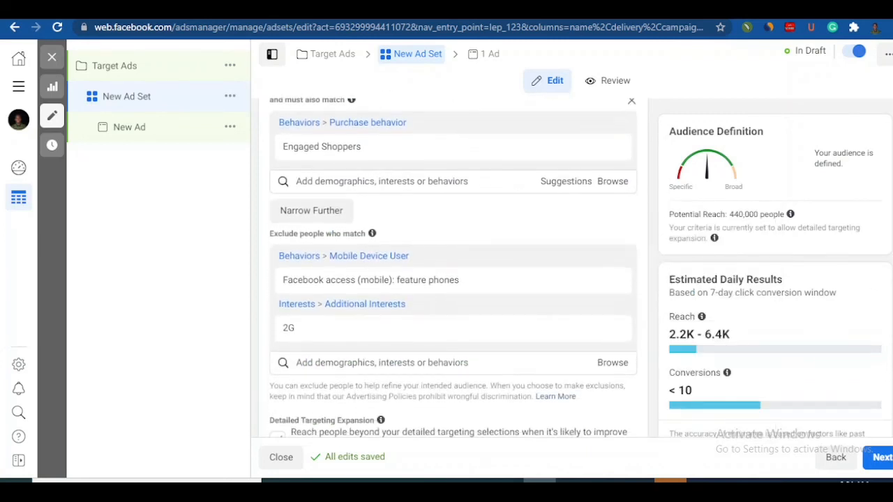
pyautogui.scroll(-3, 454, 268)
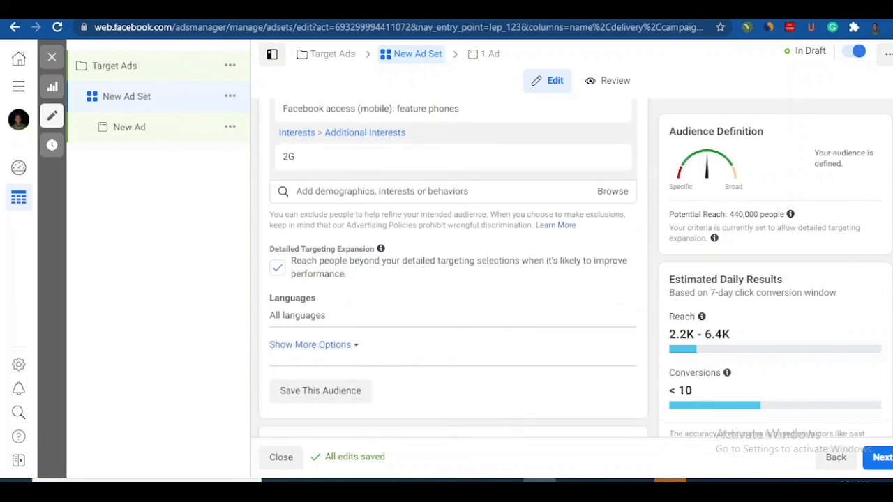
pyautogui.scroll(3, 454, 268)
pyautogui.scroll(3, 454, 268)
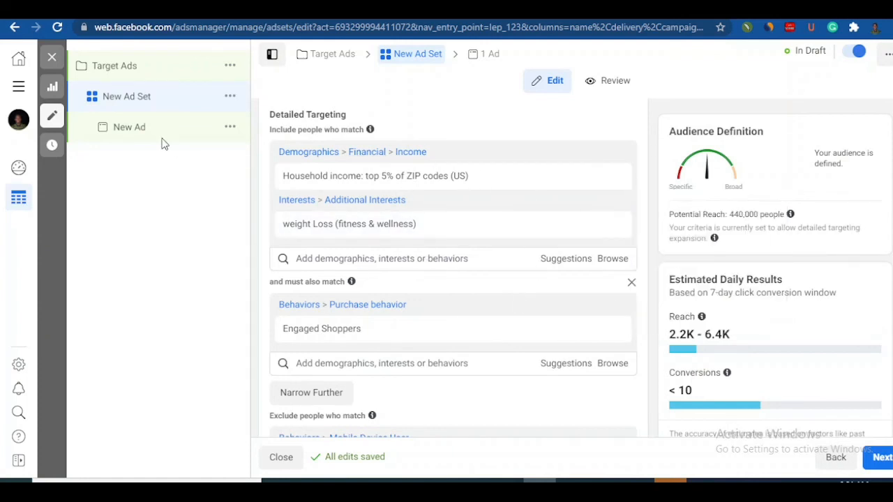
pyautogui.moveTo(487, 180)
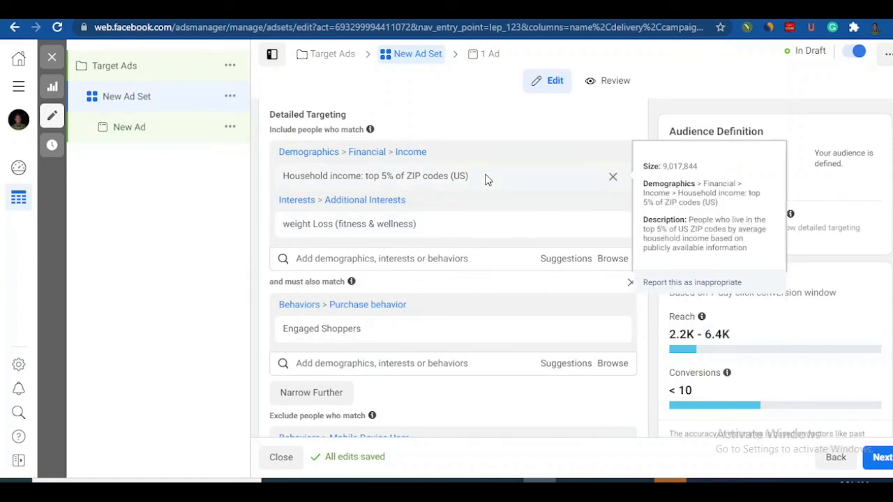